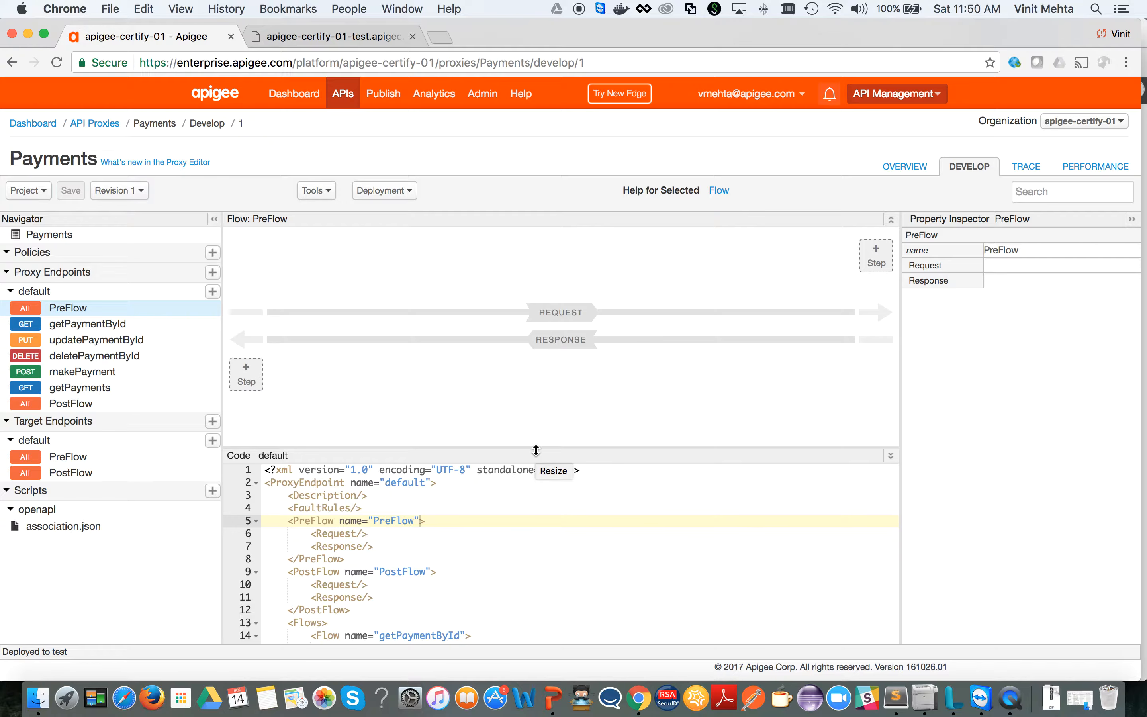
left_click(875, 259)
scroll(364, 381, "down", 10)
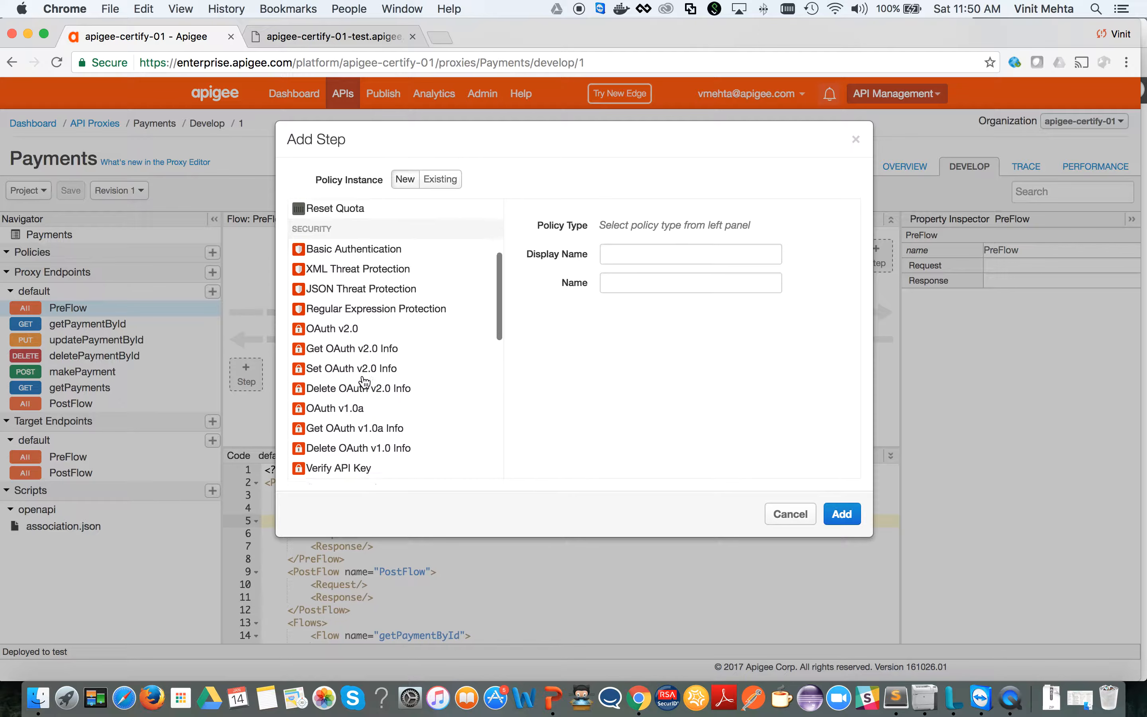
scroll(364, 381, "up", 5)
scroll(364, 381, "down", 2)
scroll(364, 382, "down", 2)
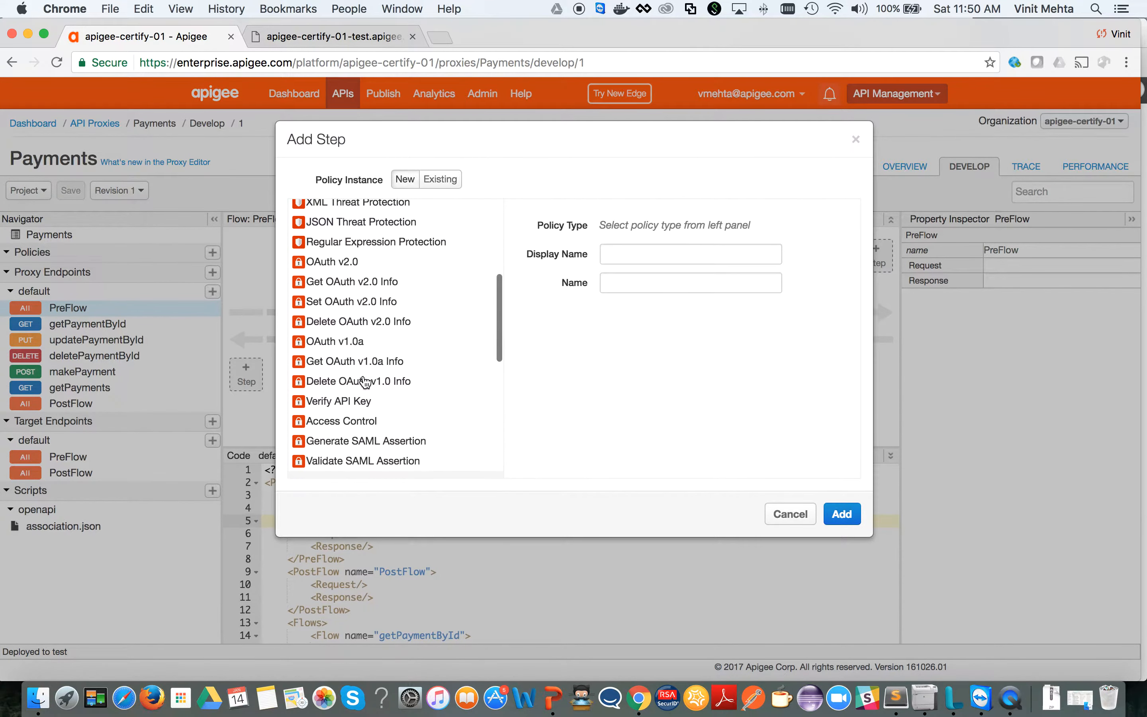
left_click(791, 513)
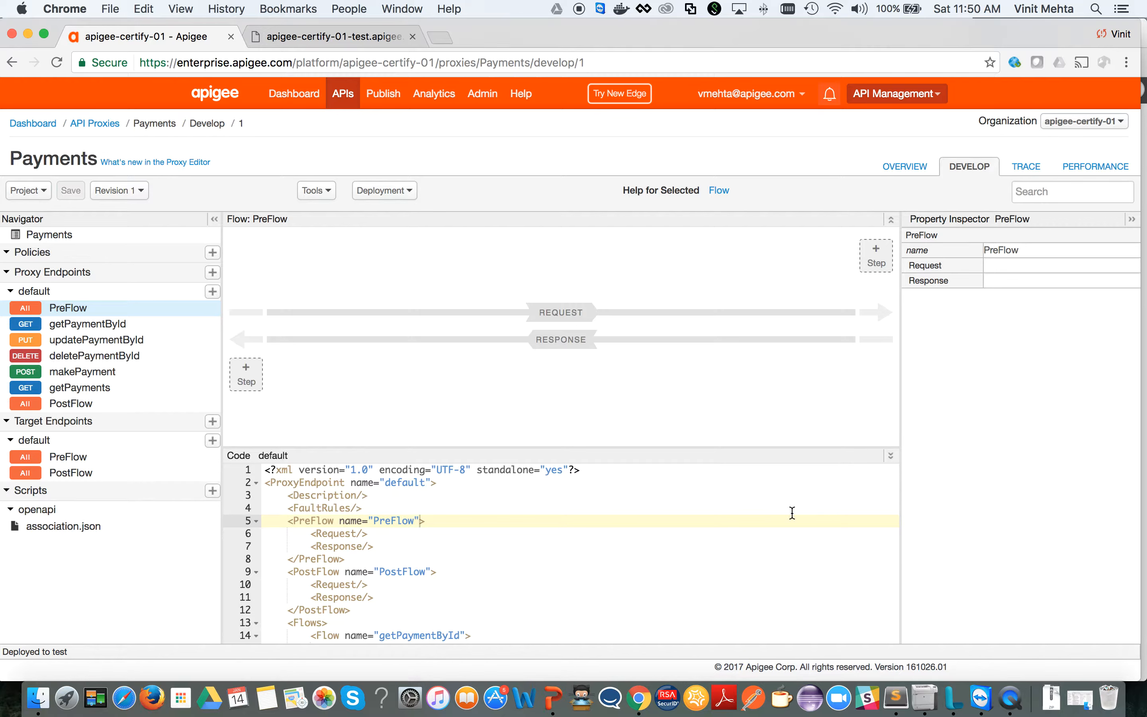
Start building a new empty shared flow in the apigee-certify-01 organization
mouse_move(348, 108)
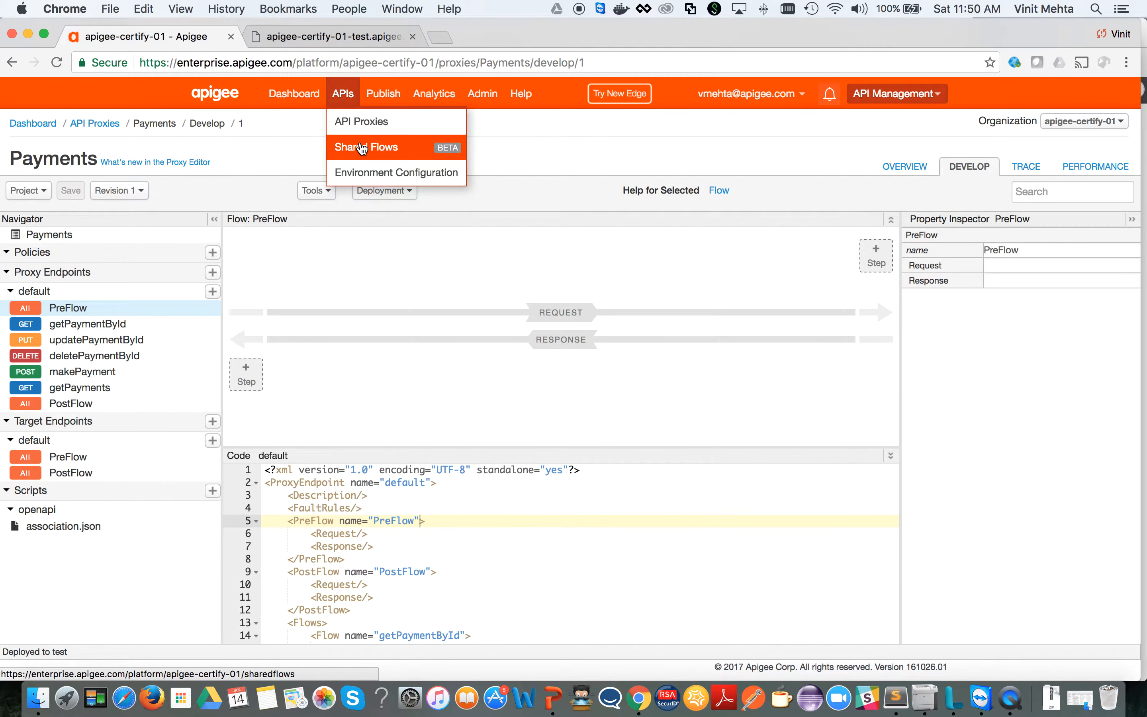
left_click(362, 149)
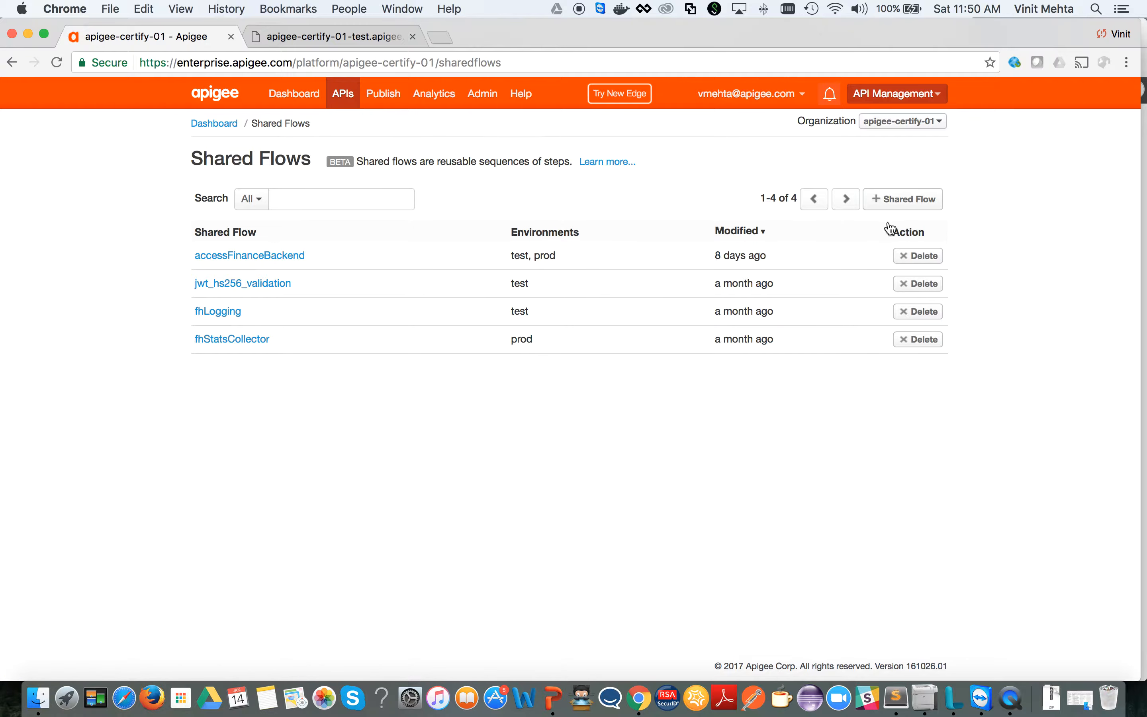
left_click(936, 200)
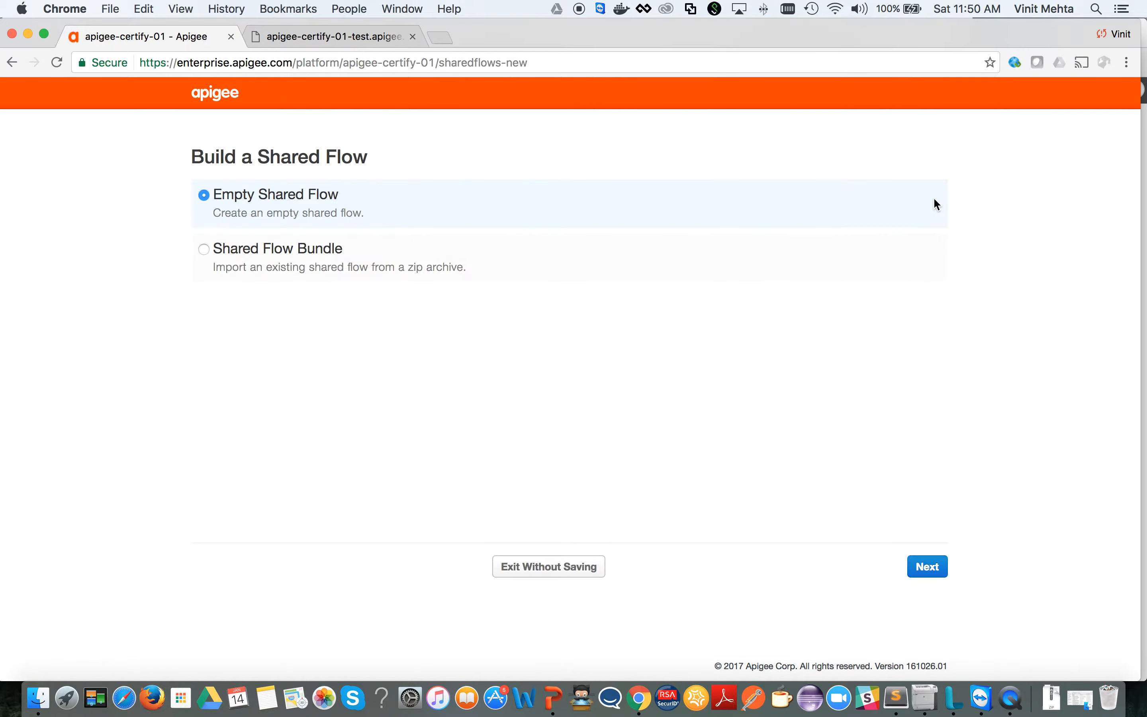
left_click(941, 574)
Name the shared flow BasicSecControls and copy that name into its description
triple_click(399, 278)
type("BasicSecControls")
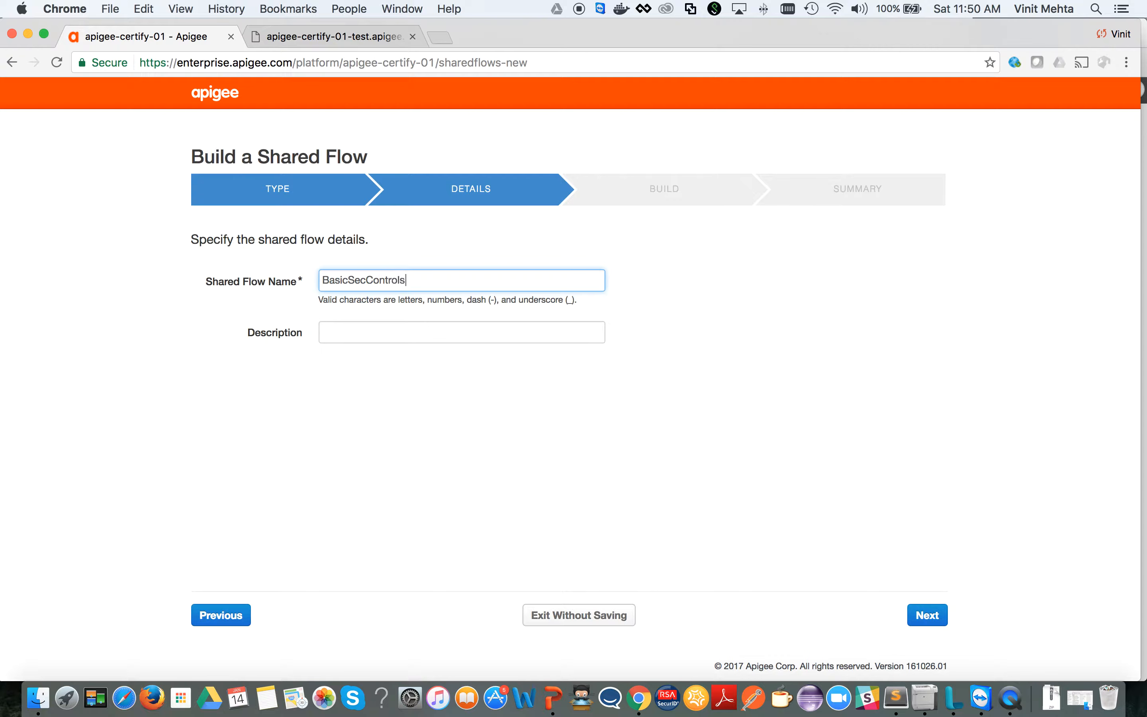
double_click(363, 275)
key("super+c")
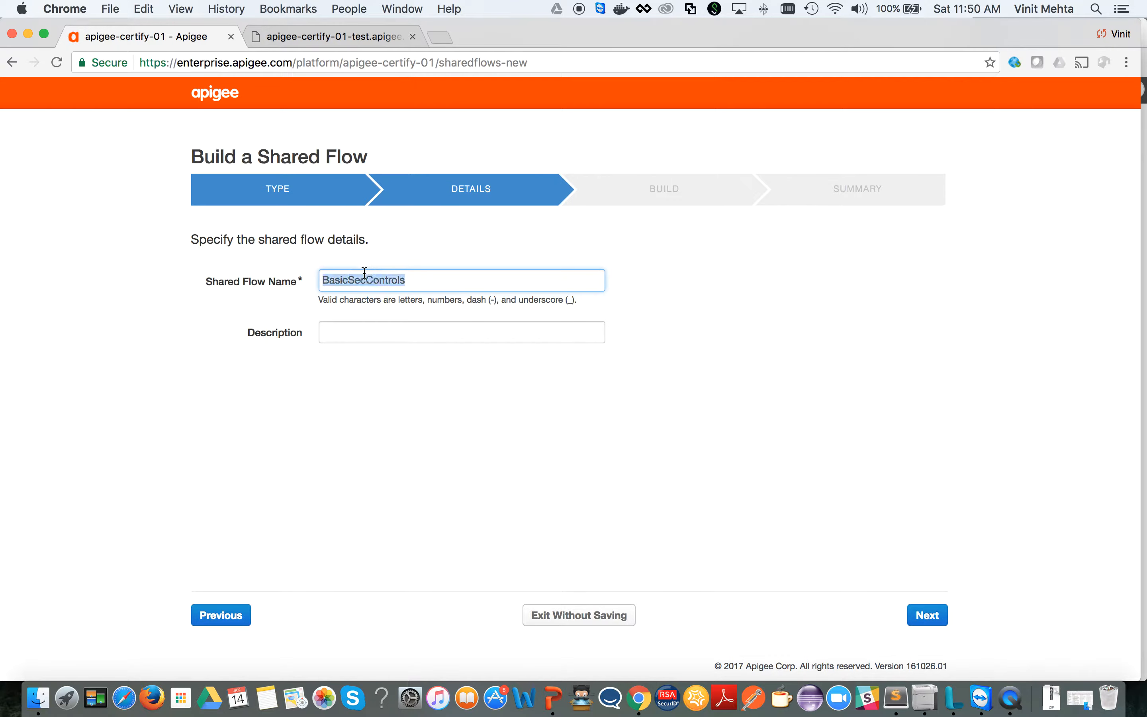
left_click(404, 332)
key("super+v")
left_click(935, 617)
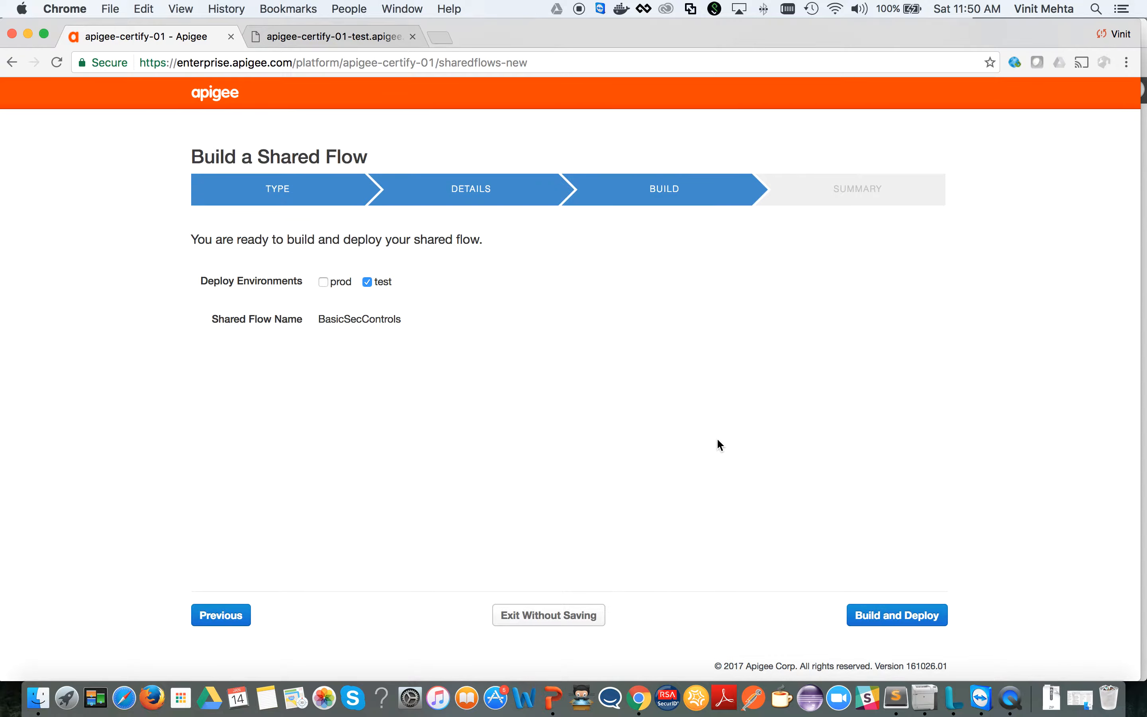
Build and deploy the shared flow to the test environment and open it in the develop editor
left_click(882, 616)
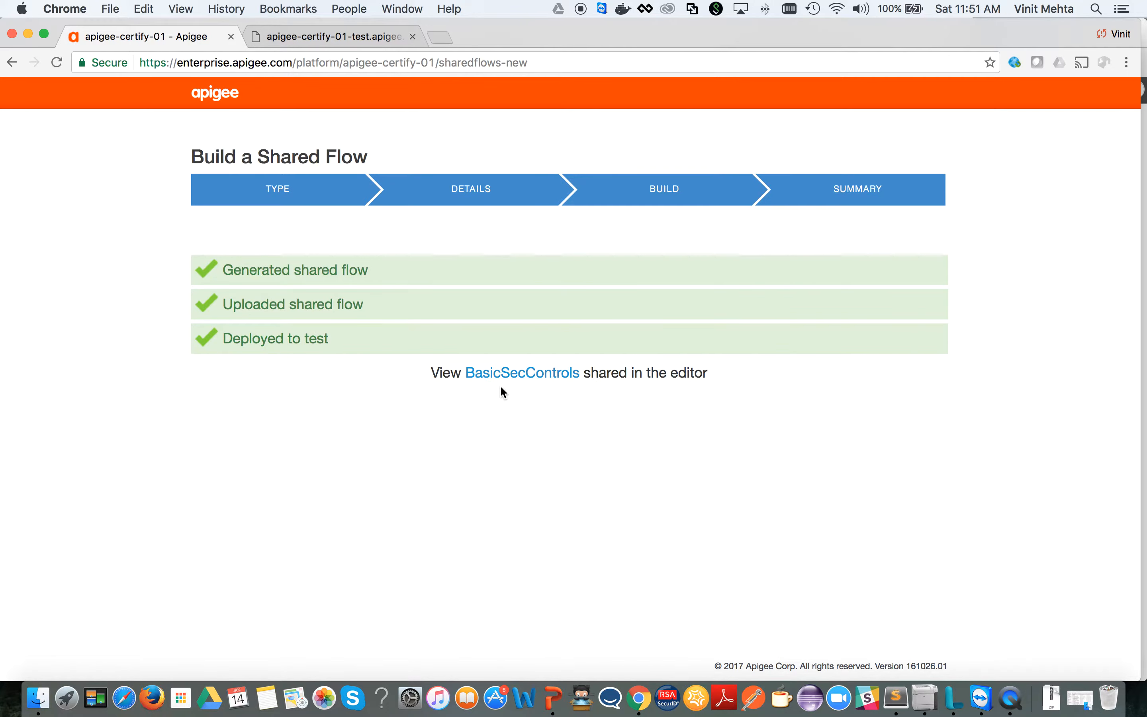
left_click(519, 373)
left_click(1109, 166)
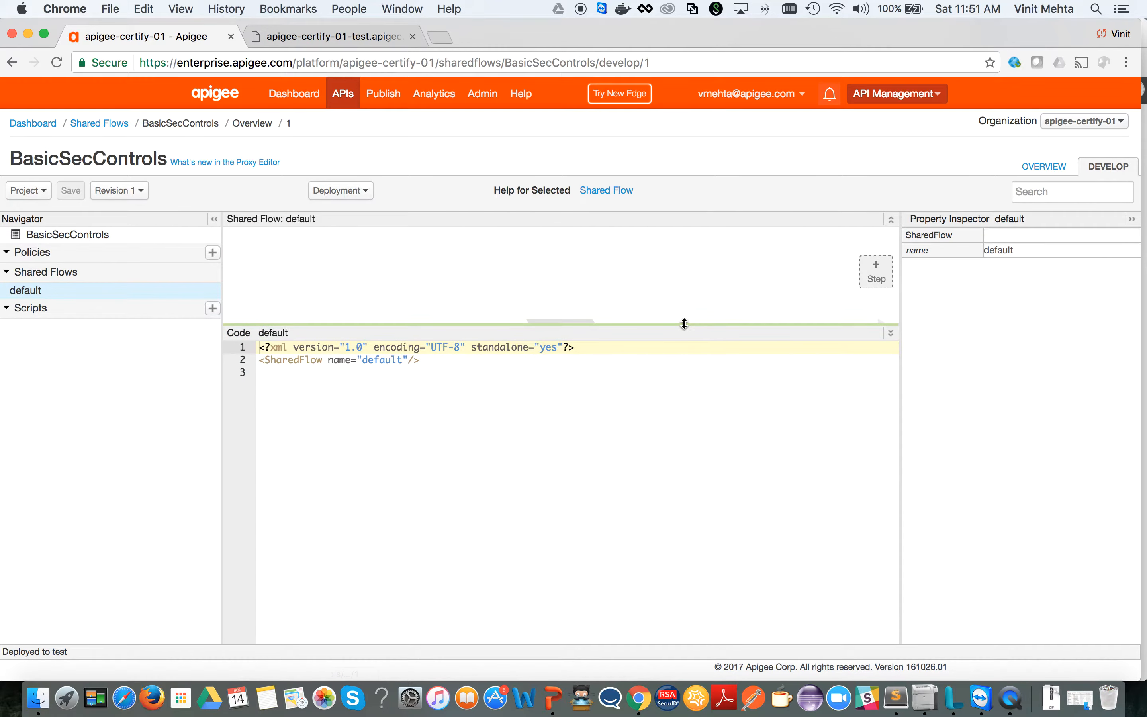
Add a new Verify API Key policy with its default name as the first step of the default shared flow
left_click_drag(683, 323, 718, 422)
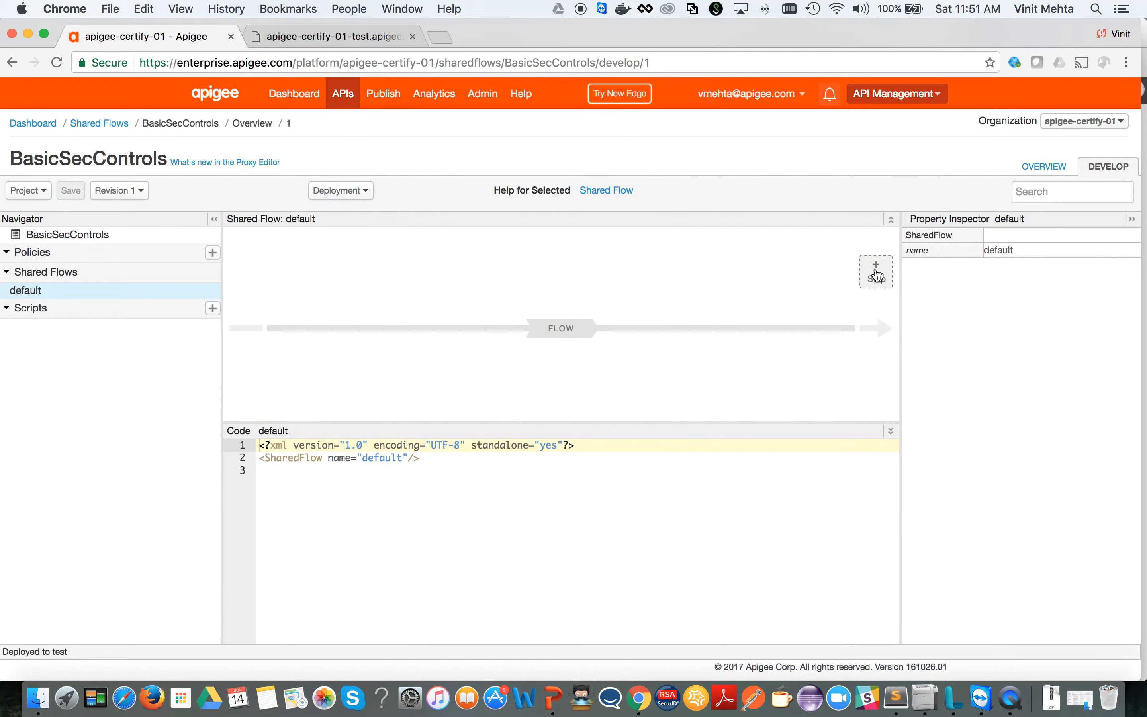
left_click(876, 274)
scroll(406, 372, "down", 3)
scroll(409, 371, "down", 9)
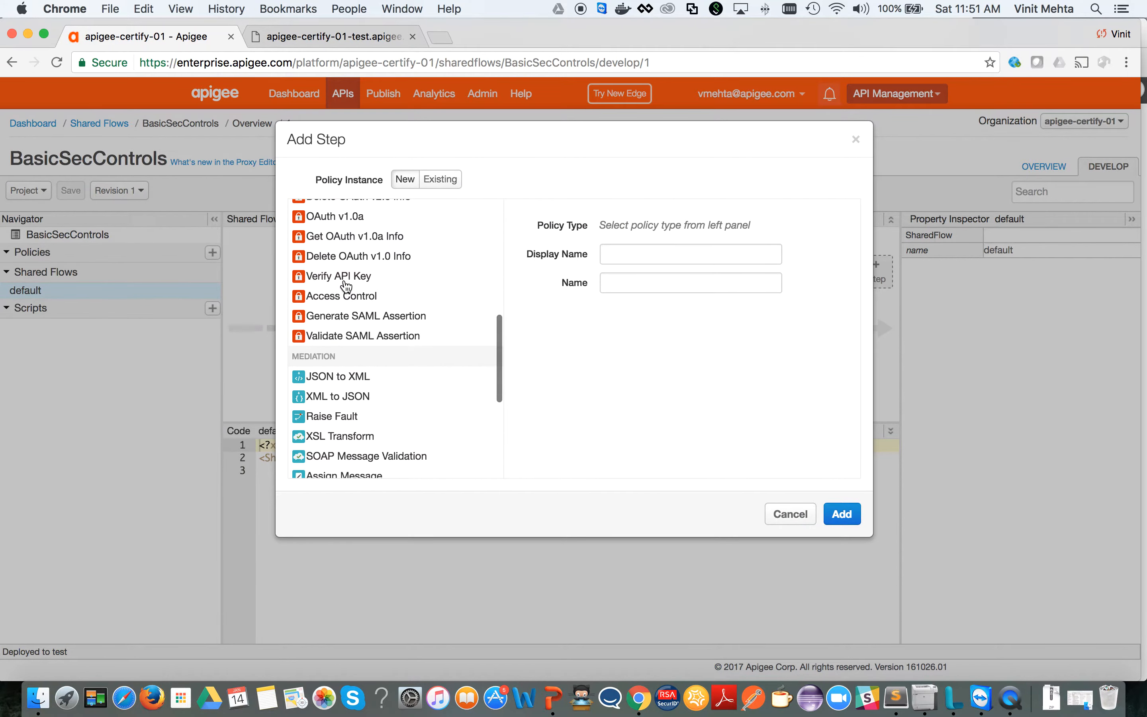
left_click(346, 285)
left_click(842, 513)
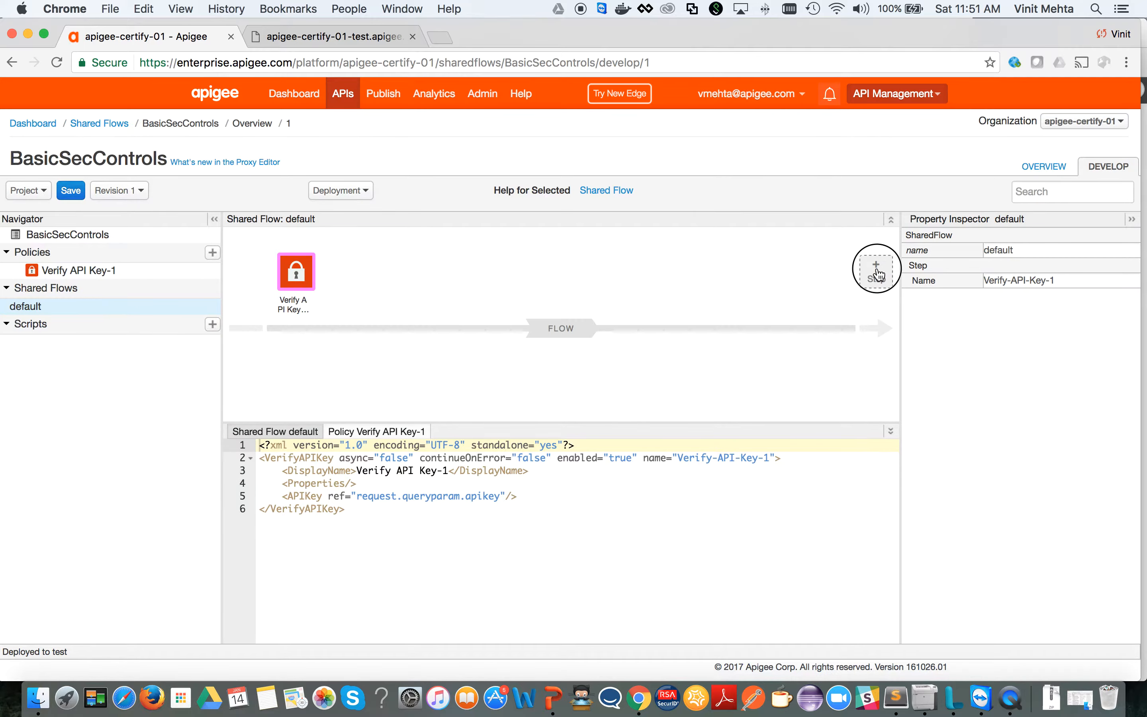
Add a new Access Control policy with its default name after the Verify API Key step
left_click(876, 274)
scroll(404, 390, "down", 8)
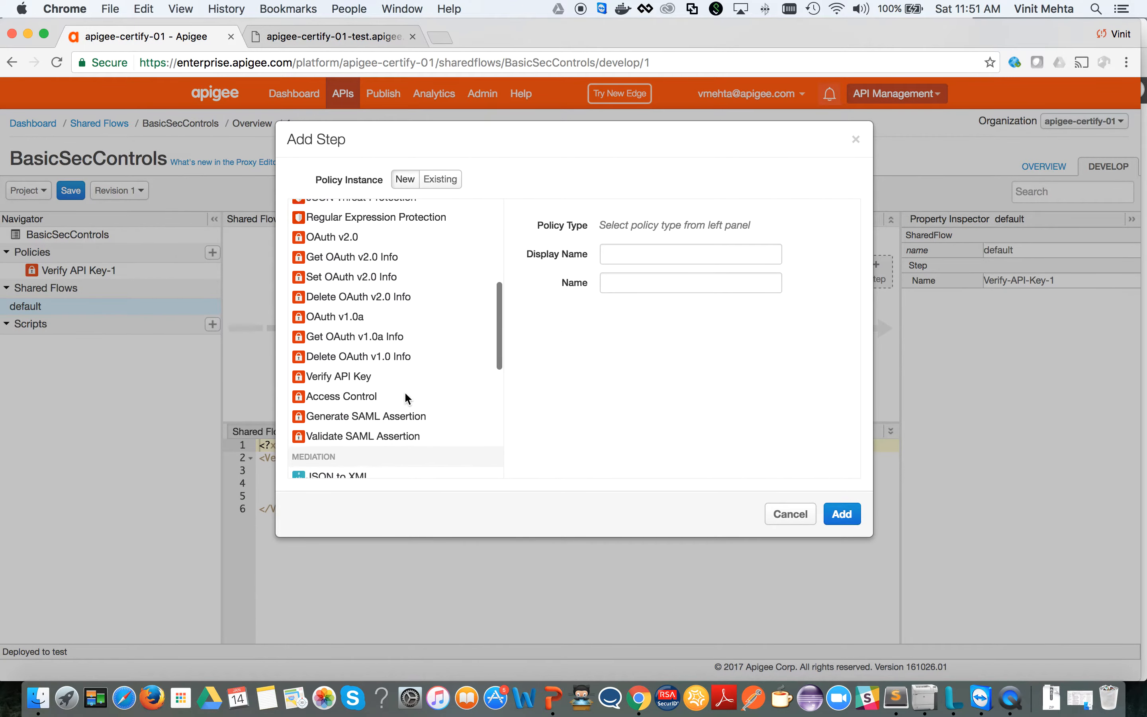
left_click(375, 391)
left_click(842, 514)
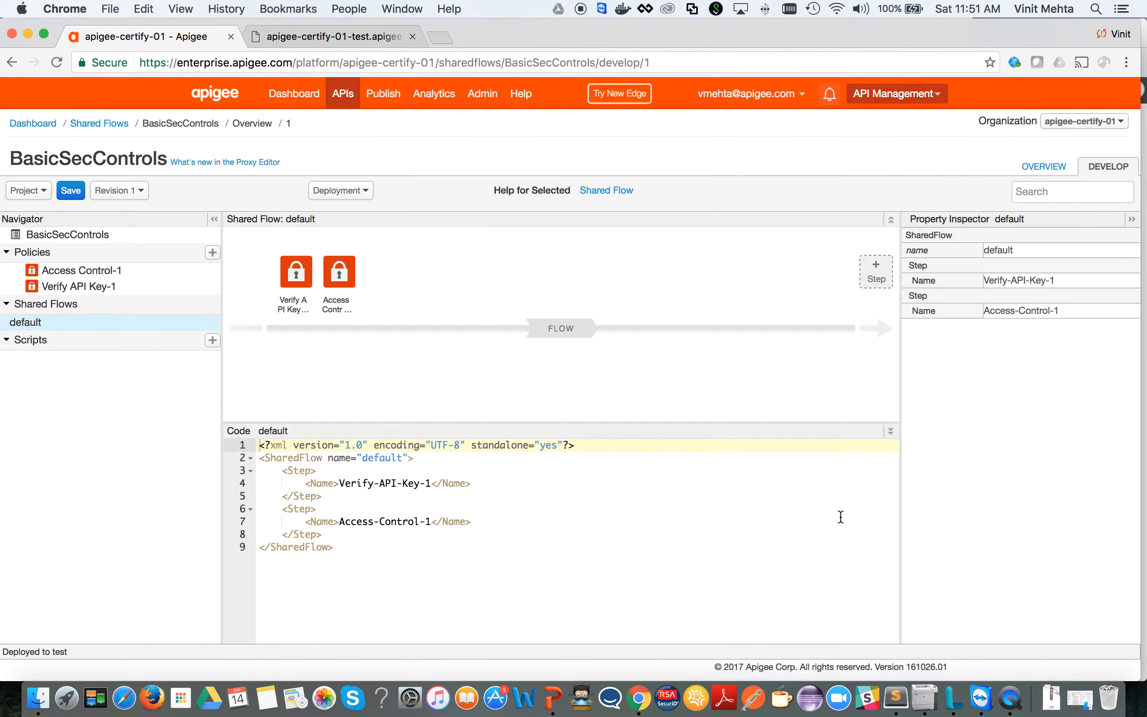
Add a new Spike Arrest policy with its default name after the Access Control step
left_click(876, 274)
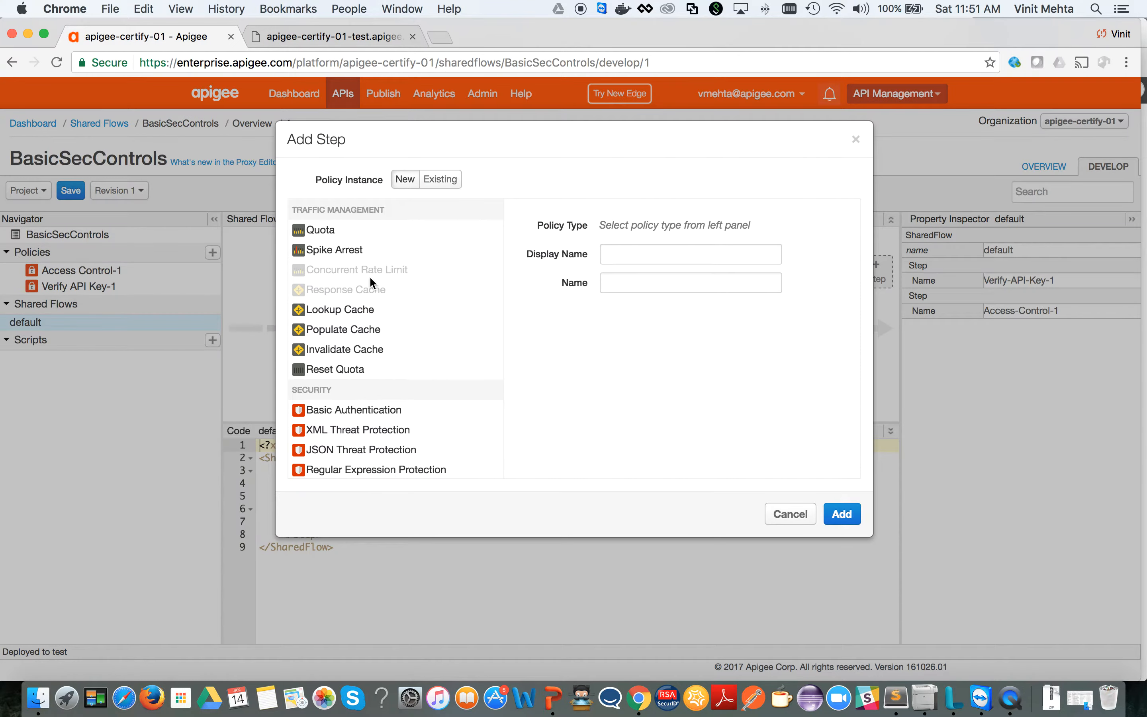
left_click(344, 252)
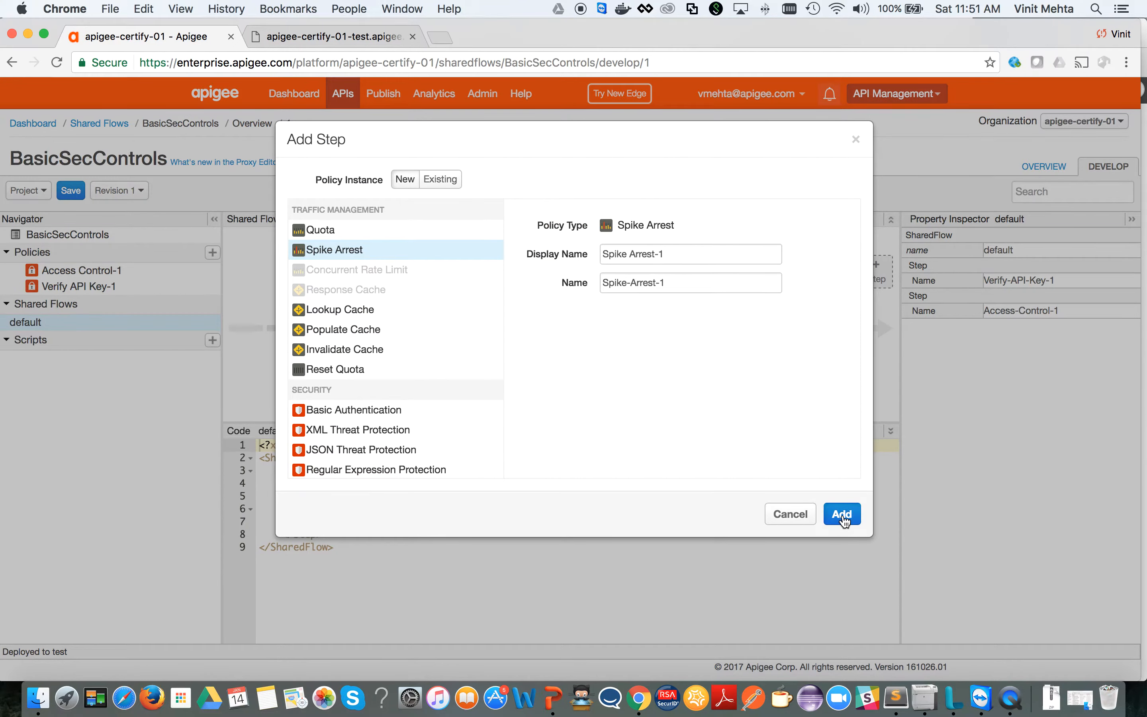
left_click(842, 513)
Add a new Quota policy with its default name at the end of the flow and save the shared flow
left_click(876, 274)
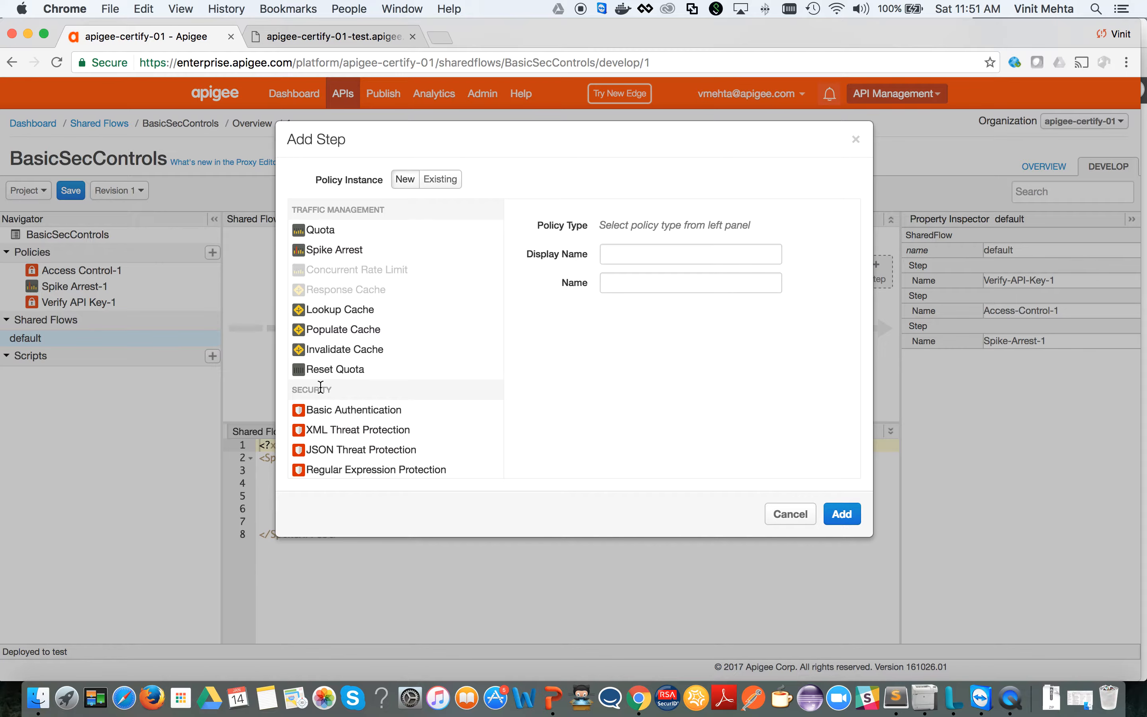
left_click(322, 231)
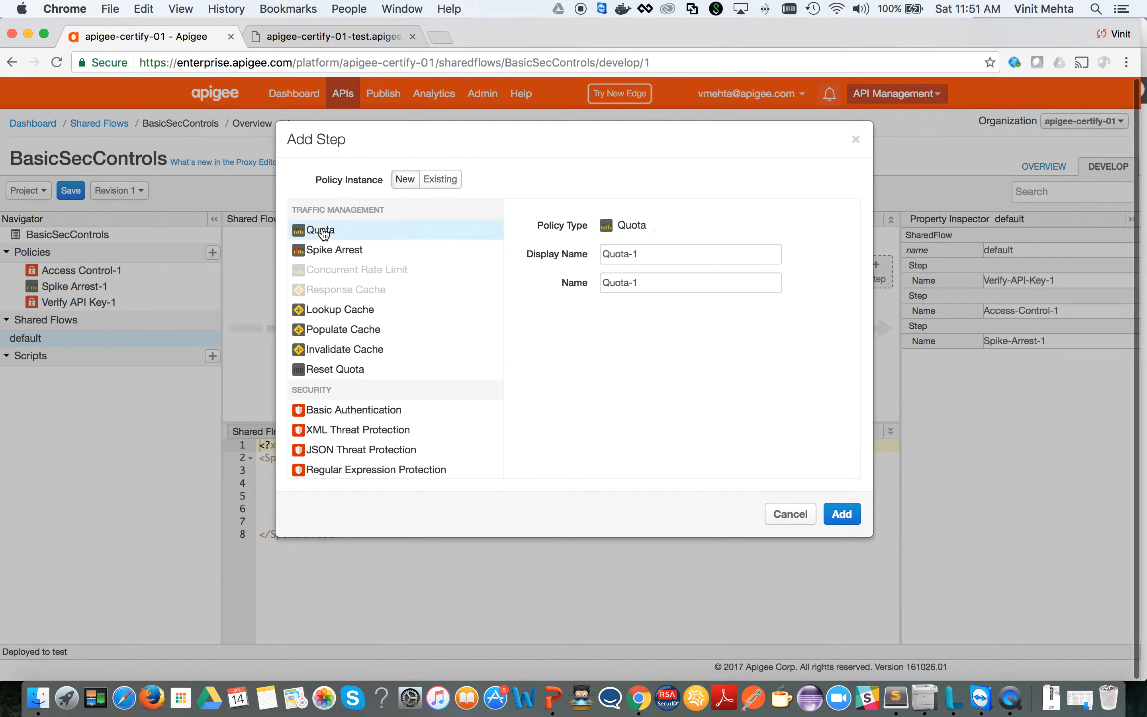
left_click(842, 514)
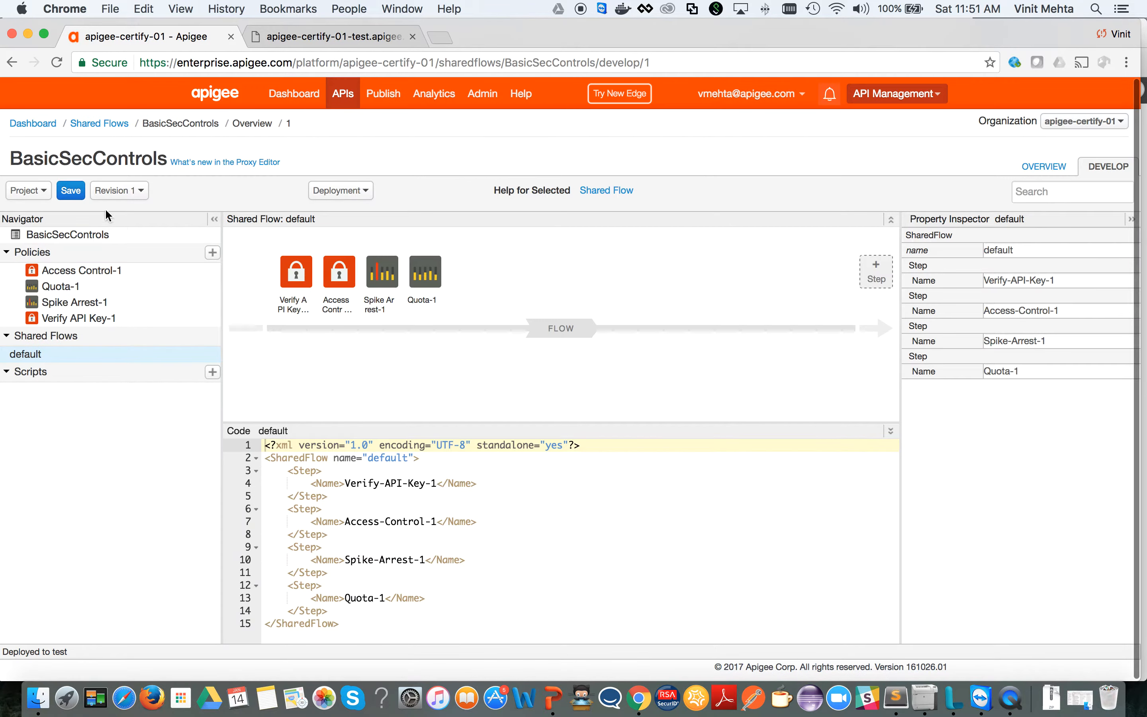
left_click(67, 190)
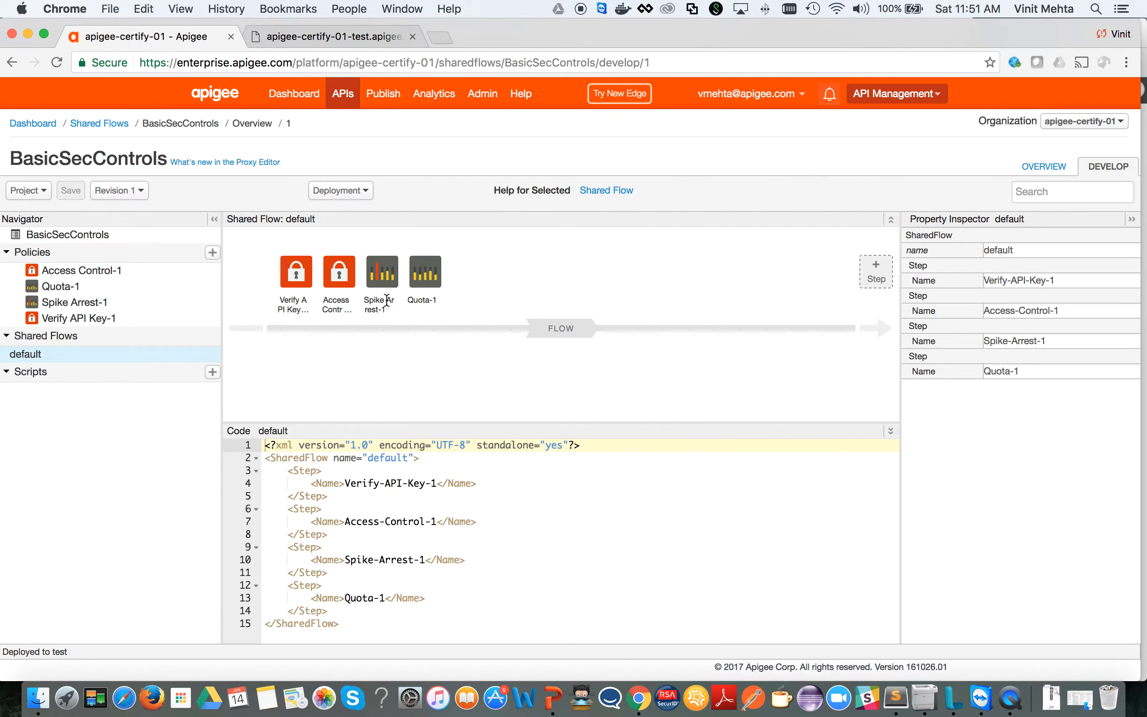
Return to the API proxies and open the Payments proxy in the develop editor
mouse_move(342, 95)
left_click(353, 120)
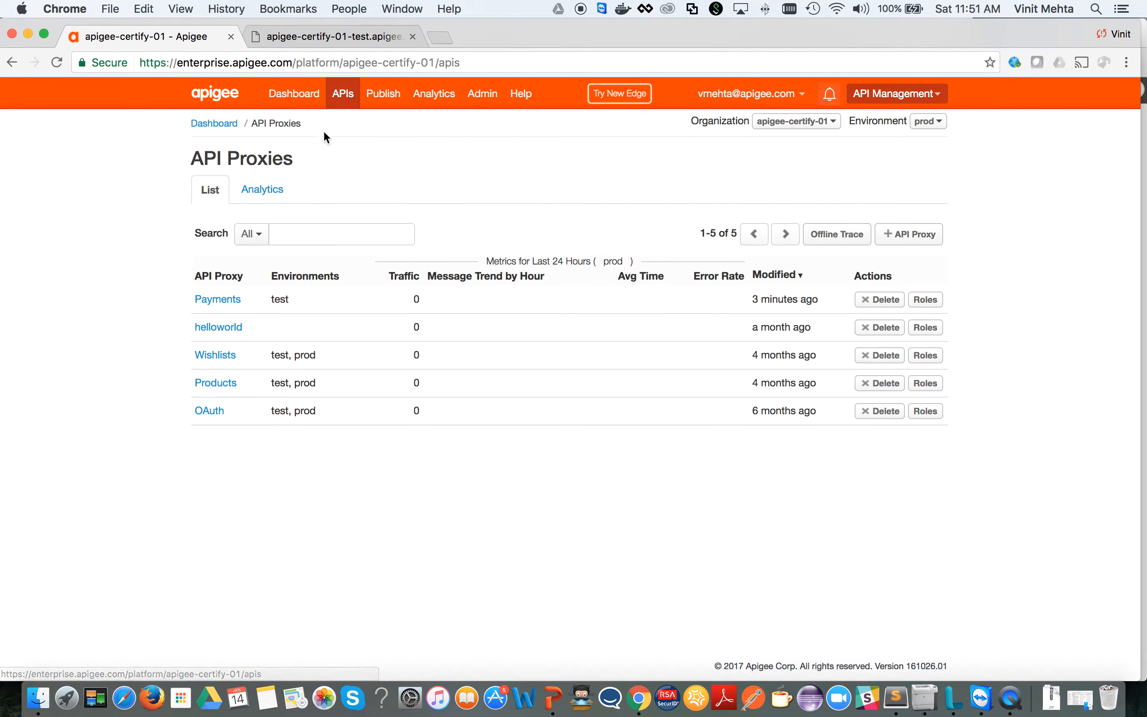
left_click(228, 298)
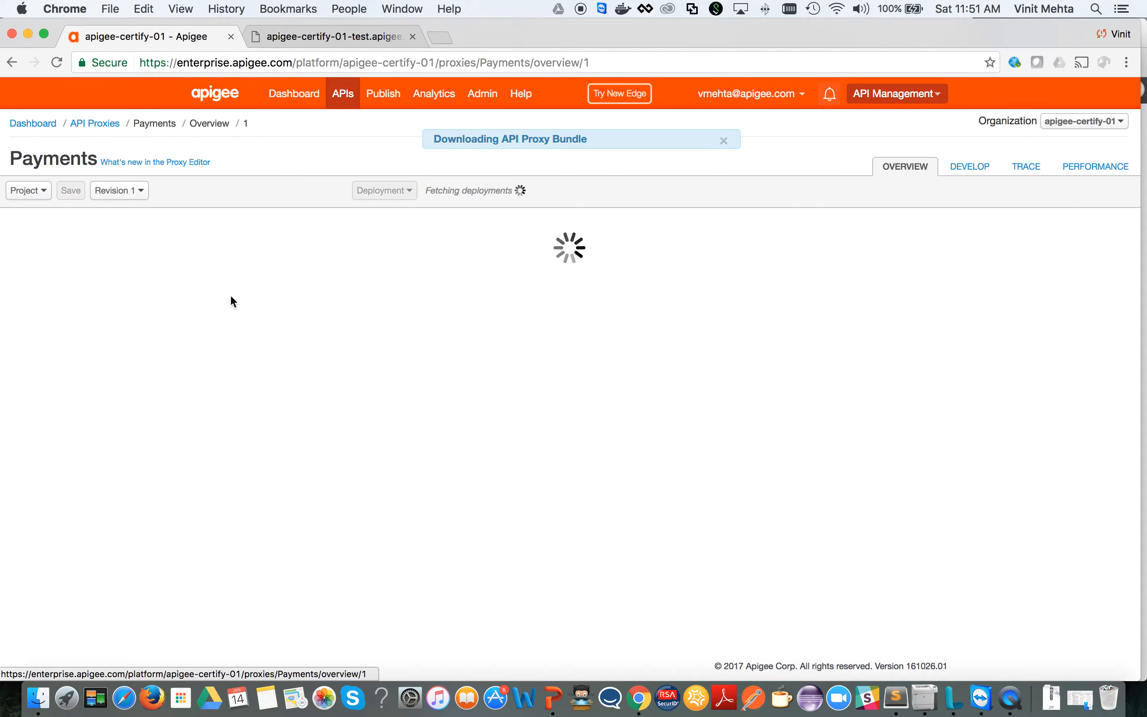
left_click(973, 168)
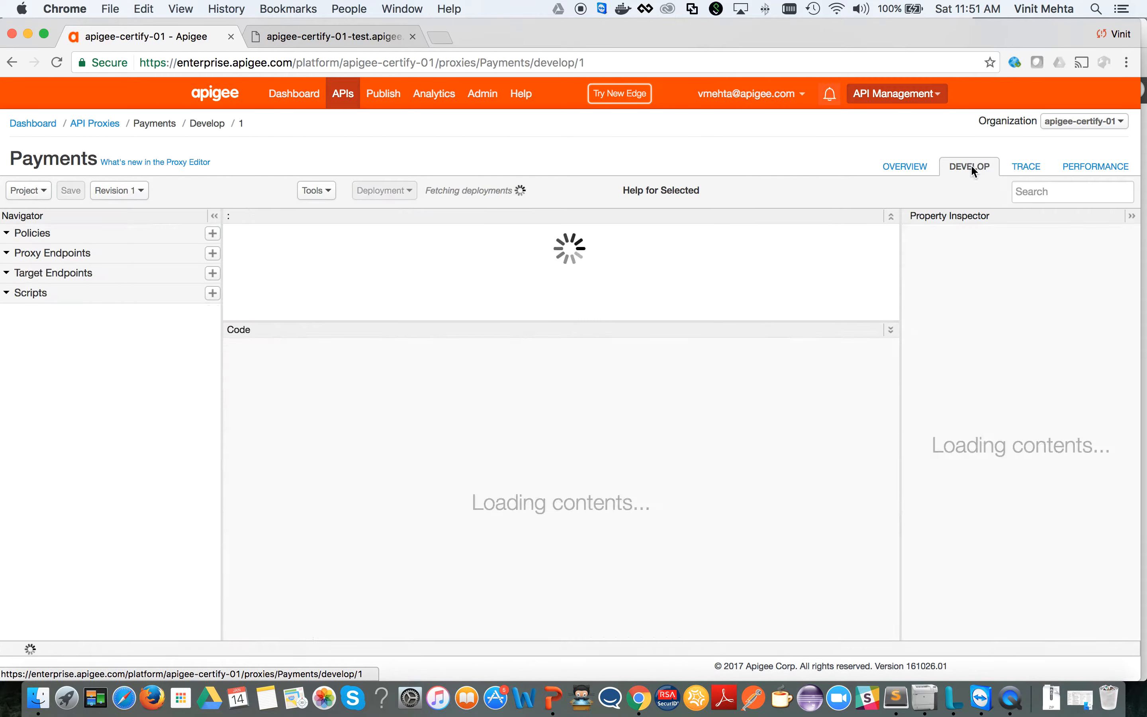
Set up a new Flow Callout policy for the PreFlow request, with calloutBasicSecurityFlow as both display name and name
left_click_drag(351, 327, 366, 445)
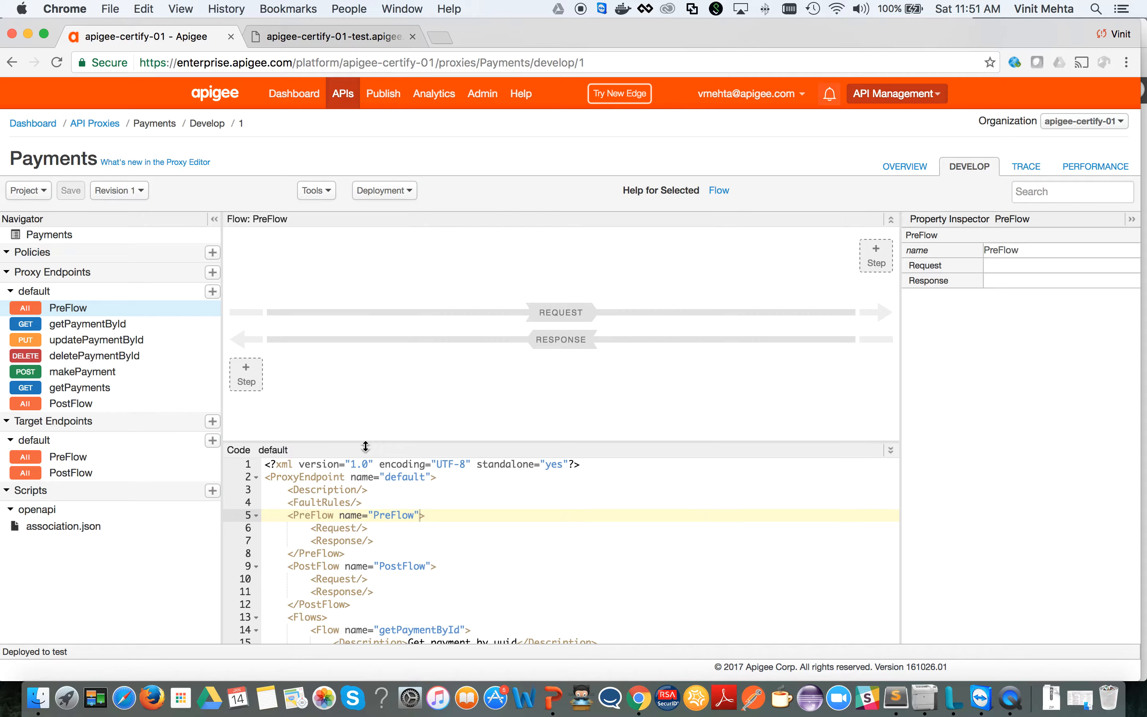
left_click(891, 254)
scroll(384, 378, "down", 10)
scroll(384, 378, "down", 5)
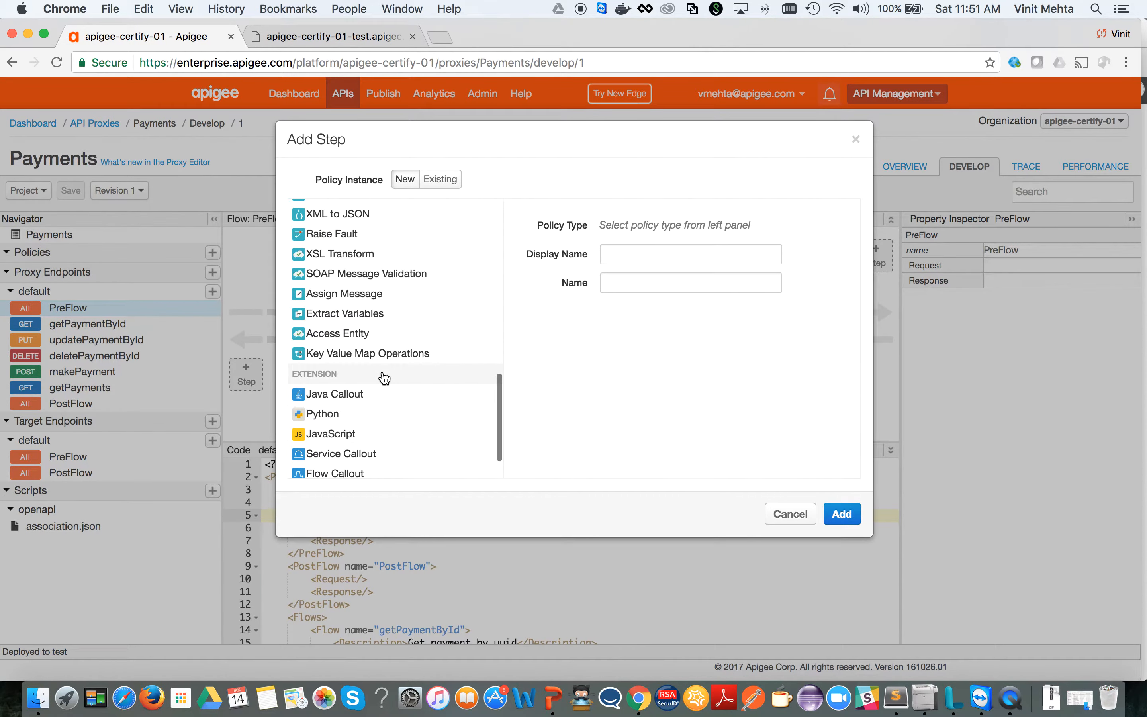
left_click(354, 429)
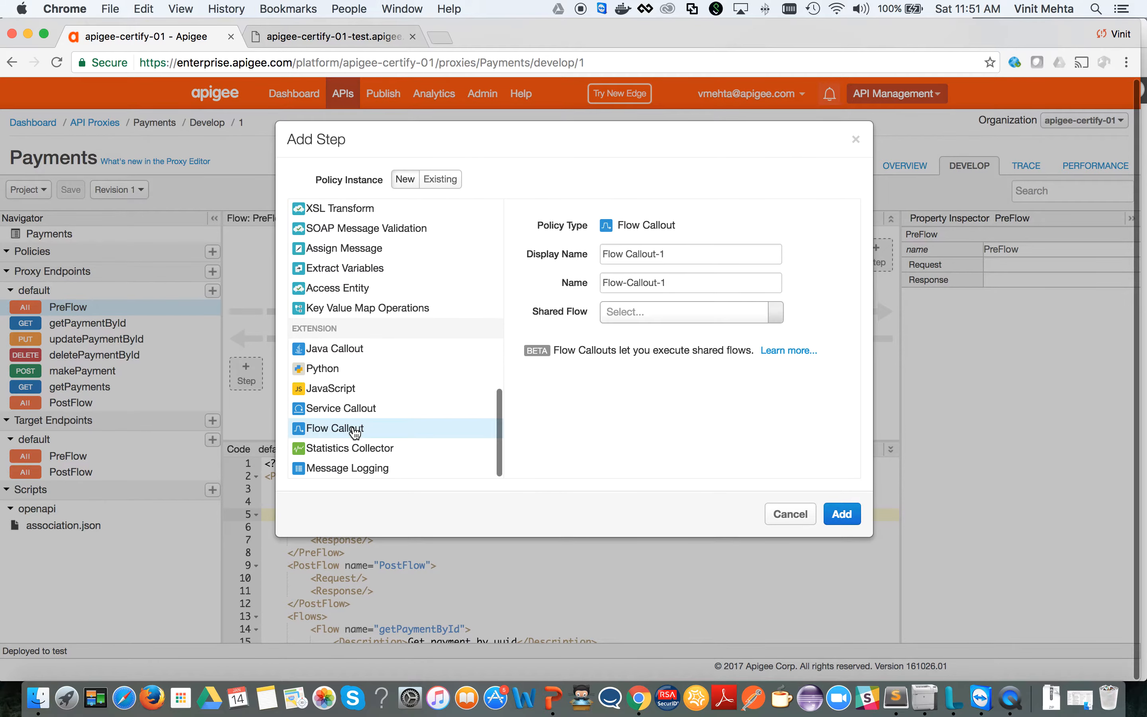
triple_click(691, 250)
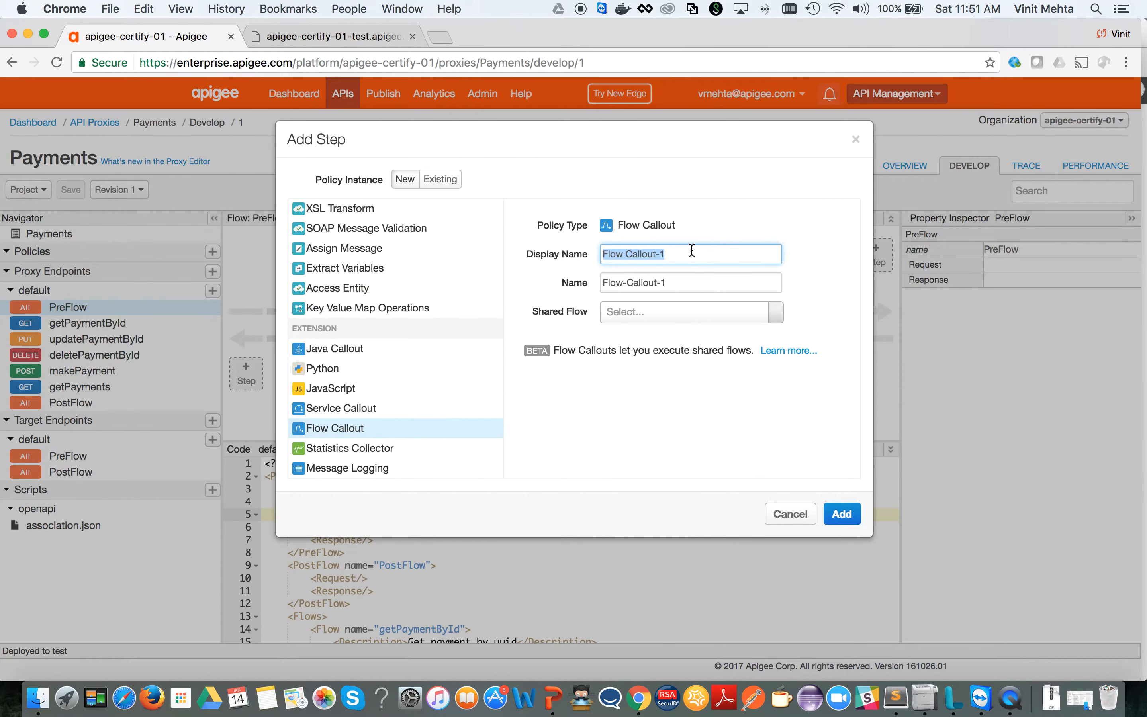
type("Callout")
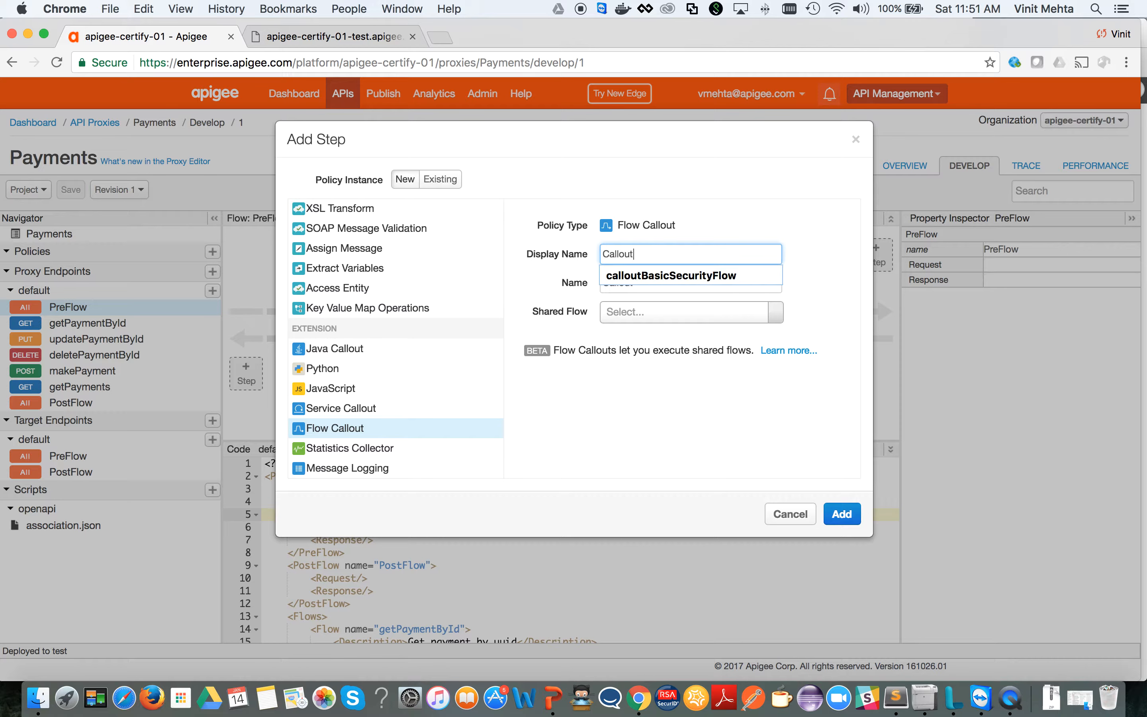
left_click(737, 277)
double_click(684, 254)
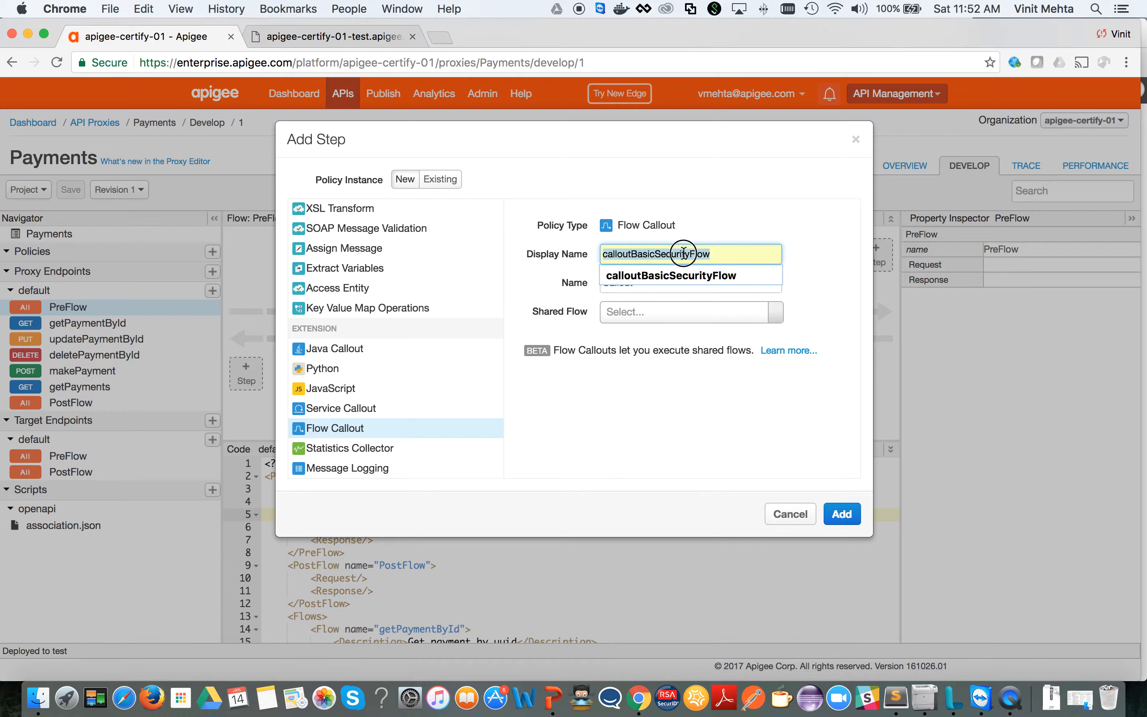
key("super+c")
left_click(672, 288)
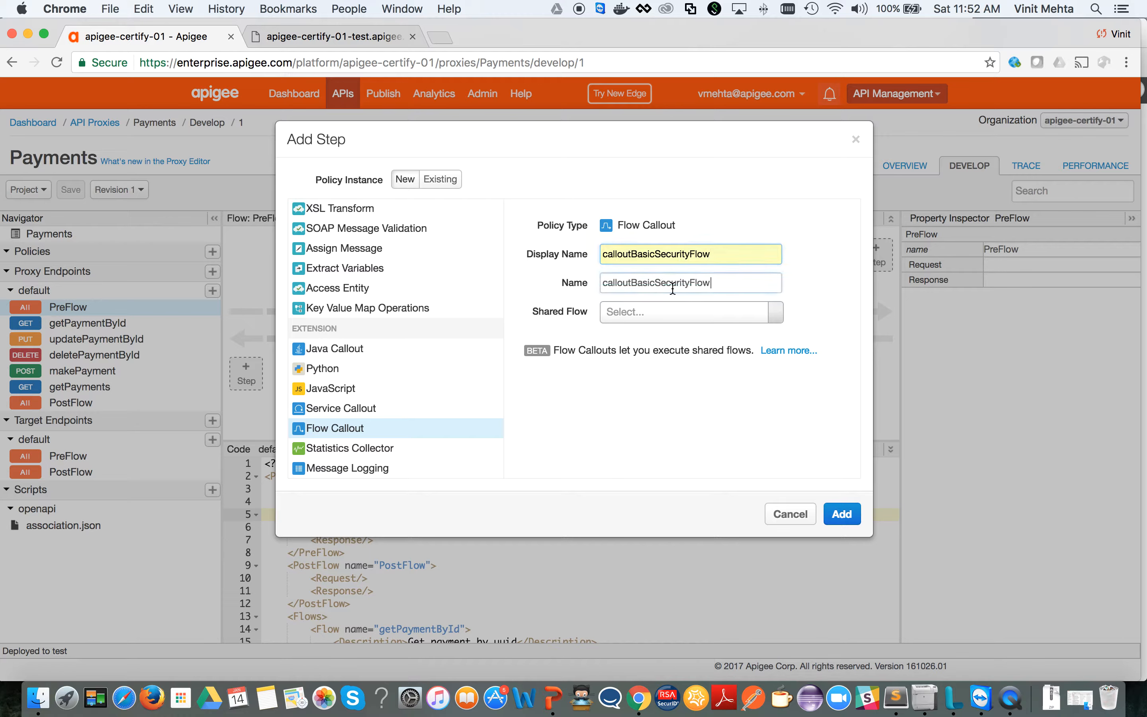
Choose BasicSecControls as the callout's shared flow and add the policy to the PreFlow request
left_click(680, 313)
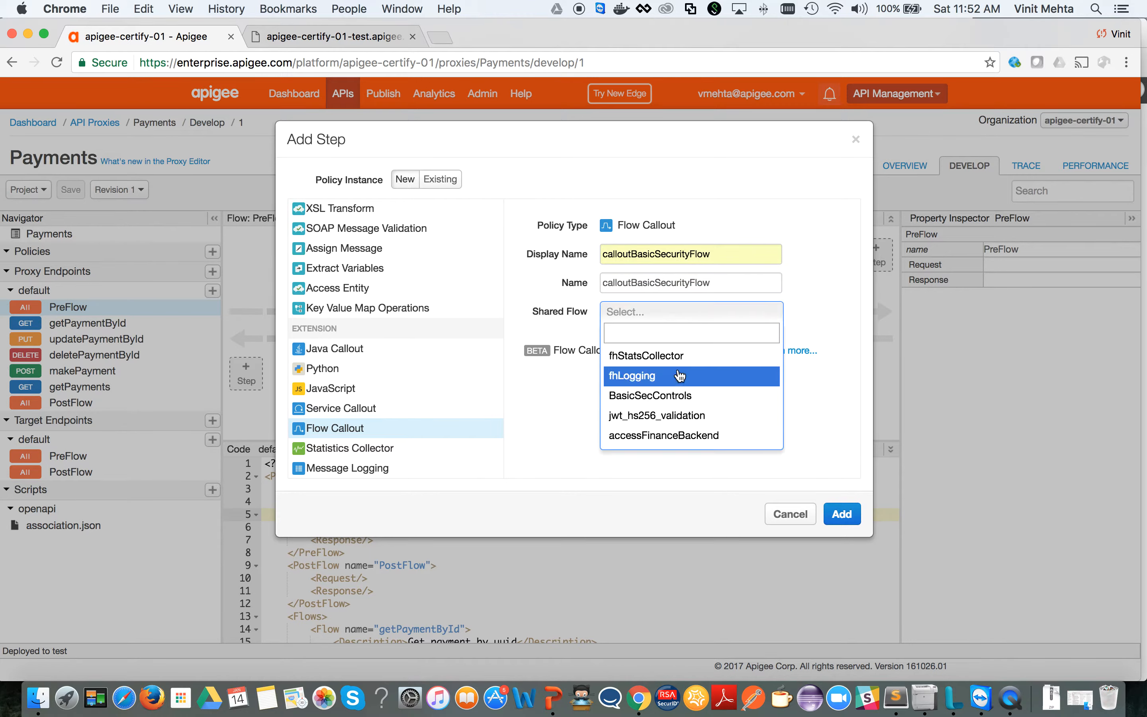
left_click(678, 396)
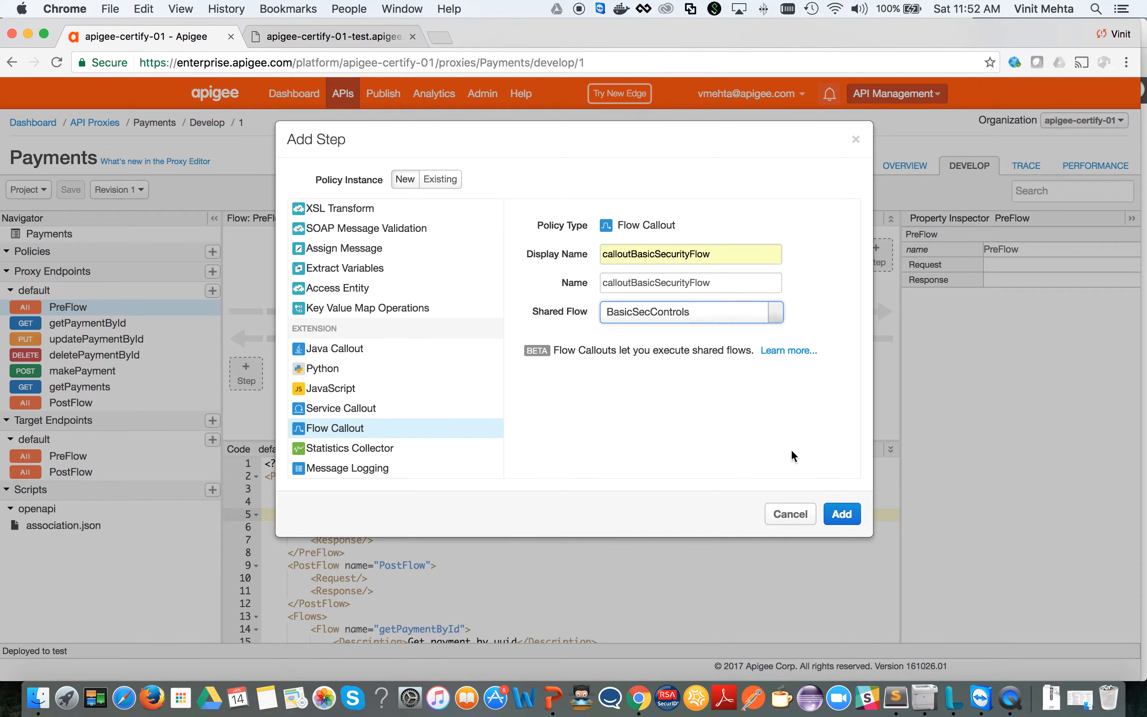
left_click(842, 517)
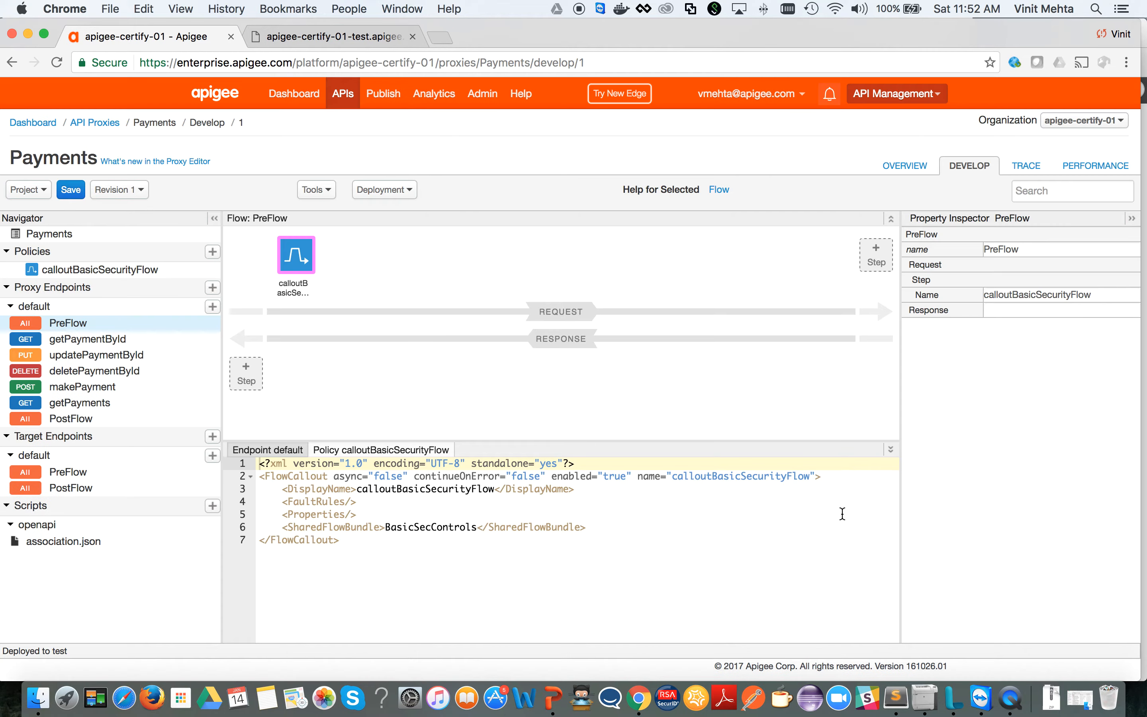
Save the Payments proxy and start a trace session for Revision 1 in the test environment
left_click(70, 191)
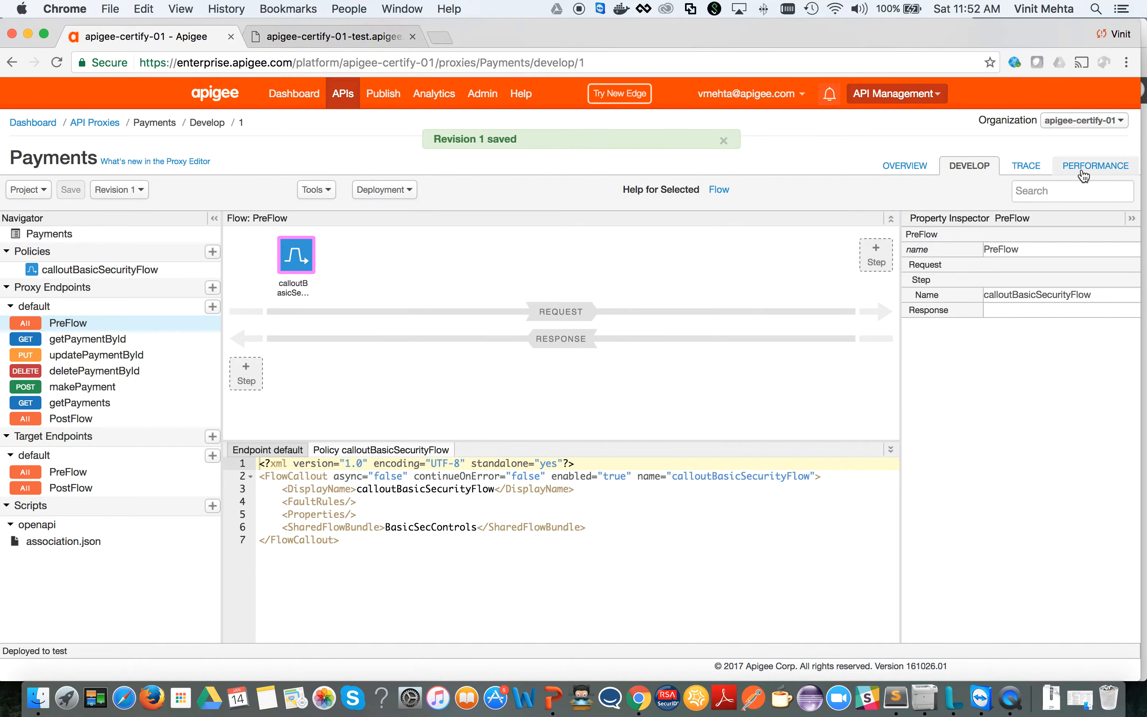
left_click(1025, 169)
left_click(294, 190)
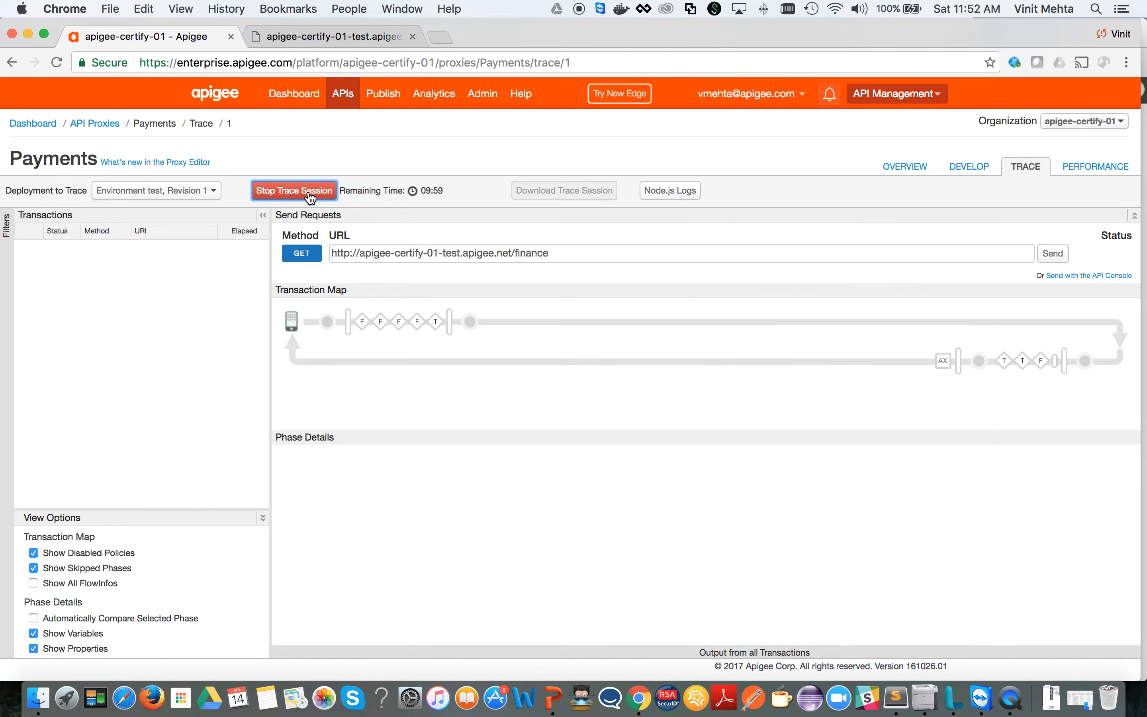
Resend the /finance/payments request without an API key and view its transaction in the trace
left_click(327, 43)
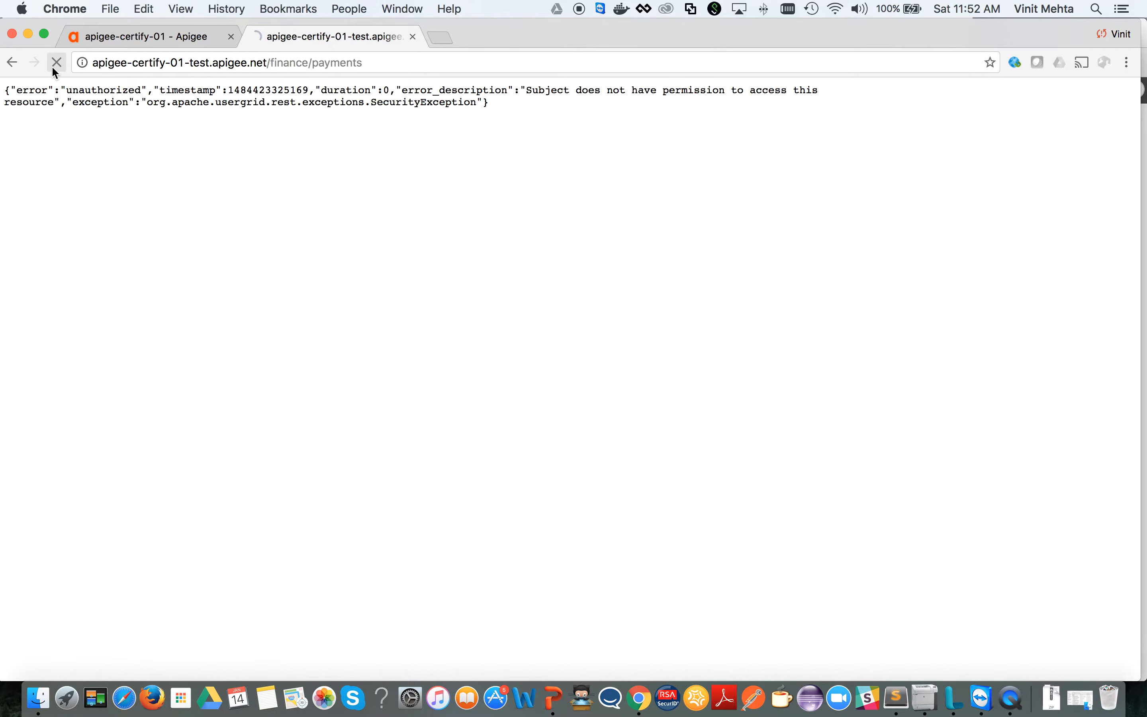
left_click(53, 66)
left_click(95, 37)
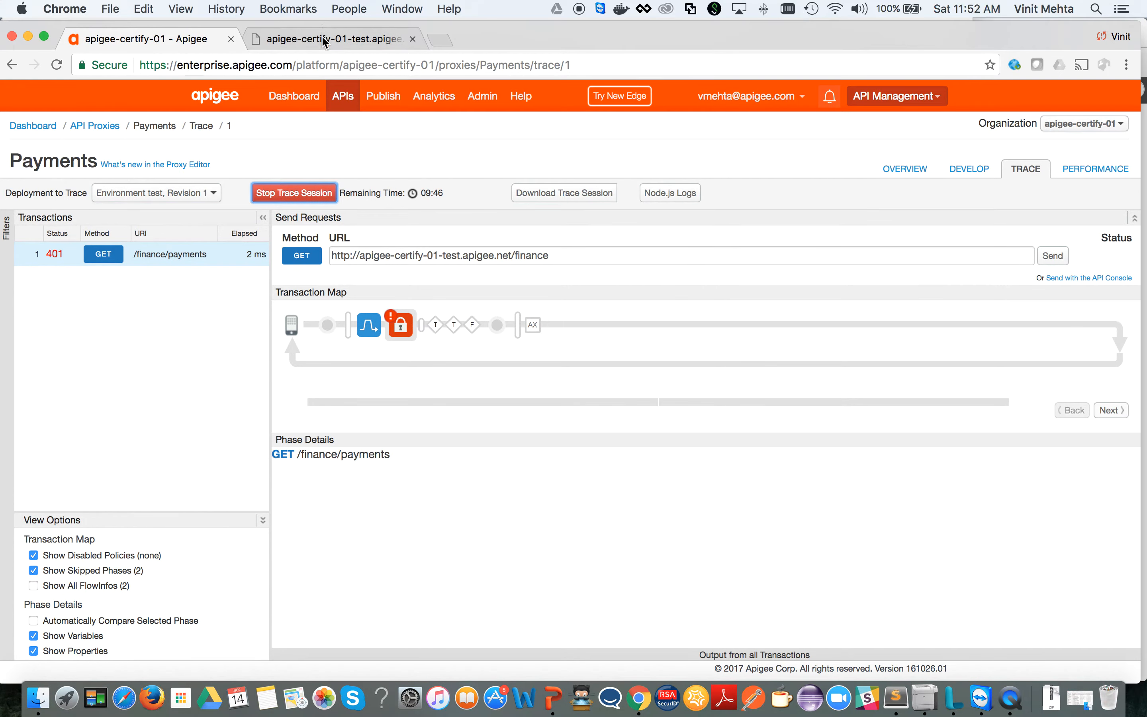
Send the /finance/payments request again with an apikey query parameter containing the pasted API key
left_click(322, 36)
left_click(389, 62)
left_click(389, 62)
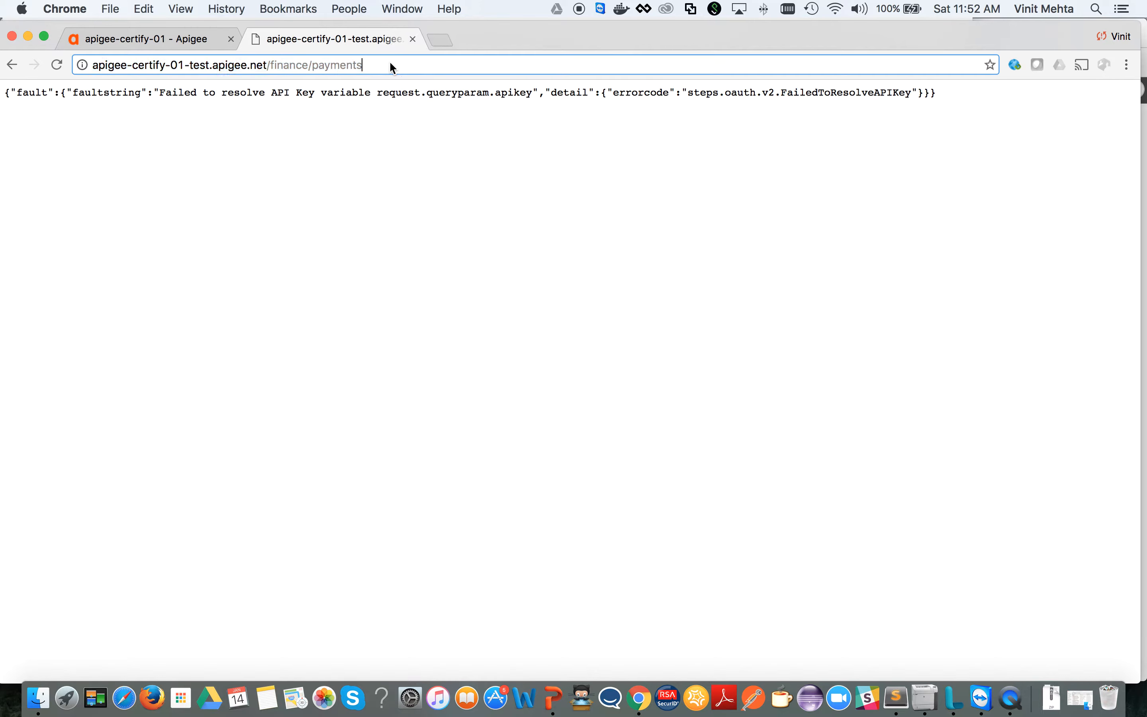
type("?apikey-")
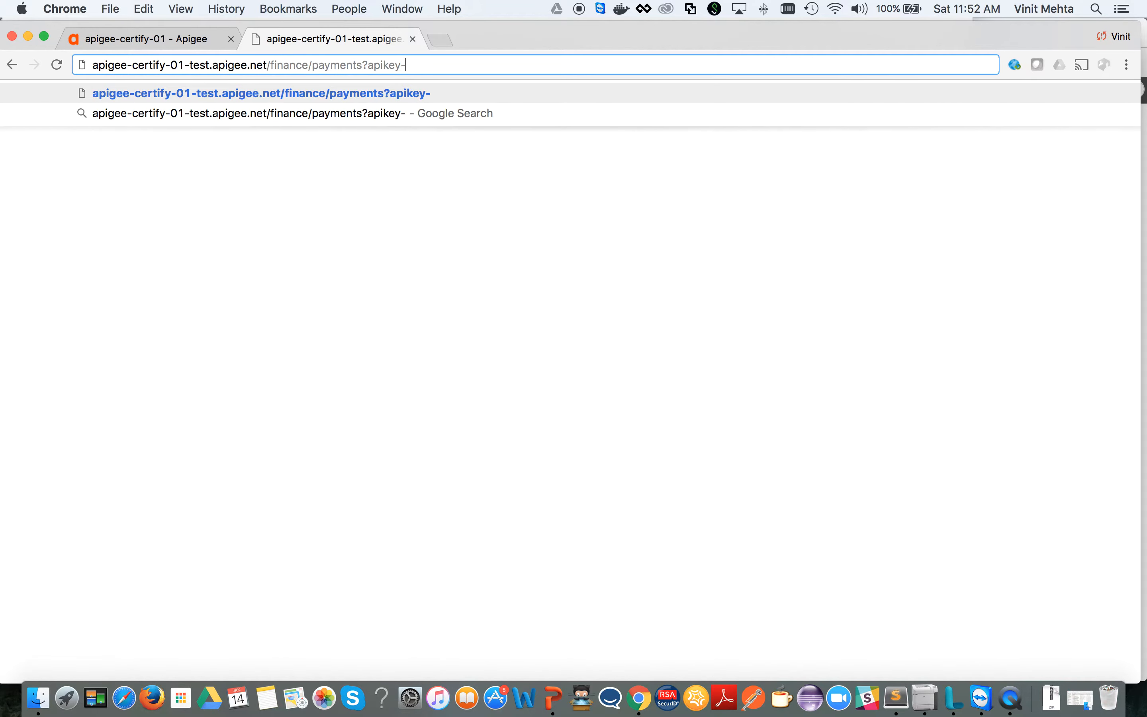
type("=")
key("super+v")
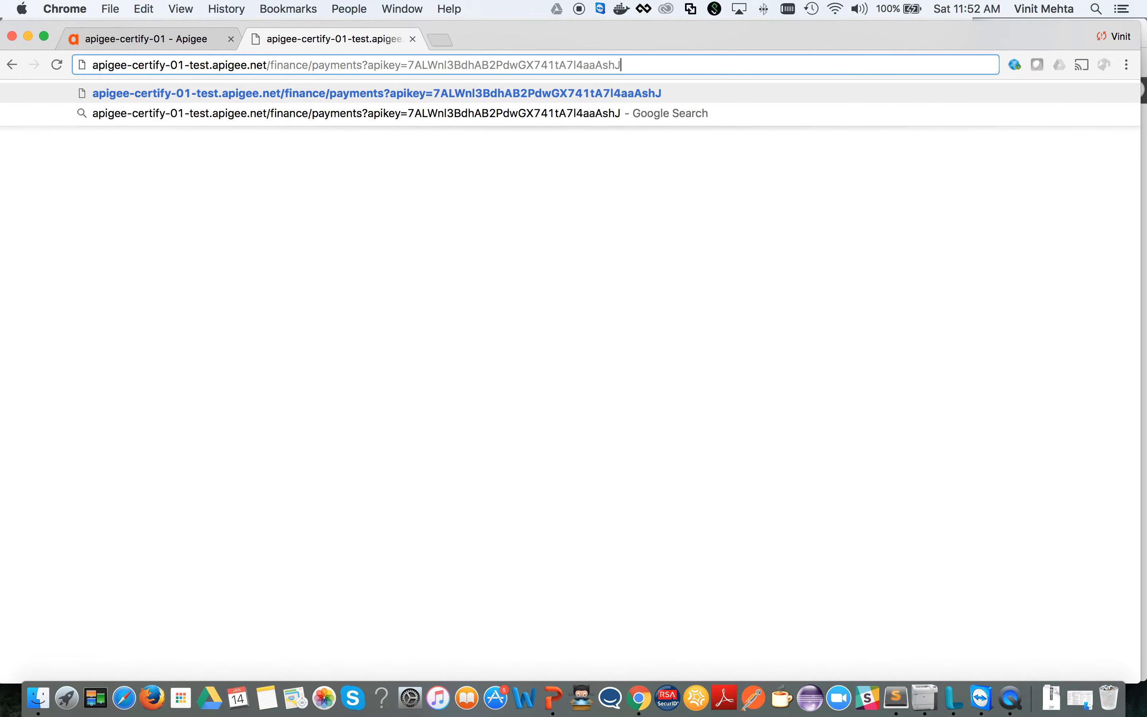
key("Return")
Examine the keyed request's trace, including its Quota policy and response, and stop the trace session
left_click(157, 38)
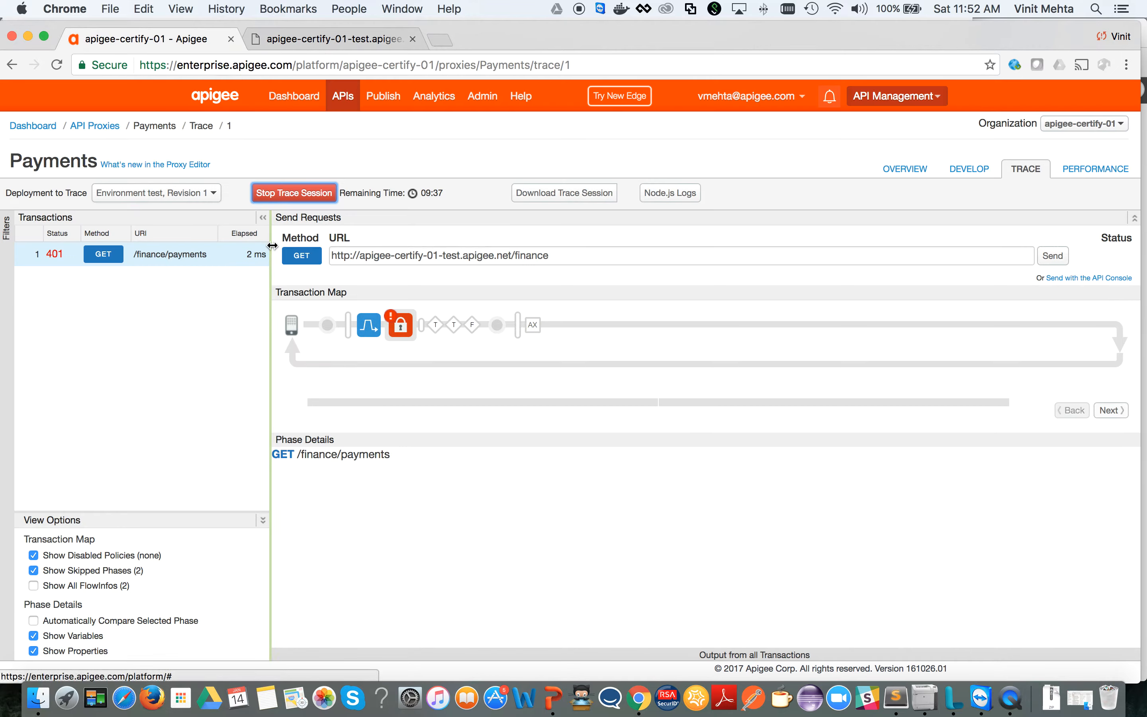
left_click(237, 260)
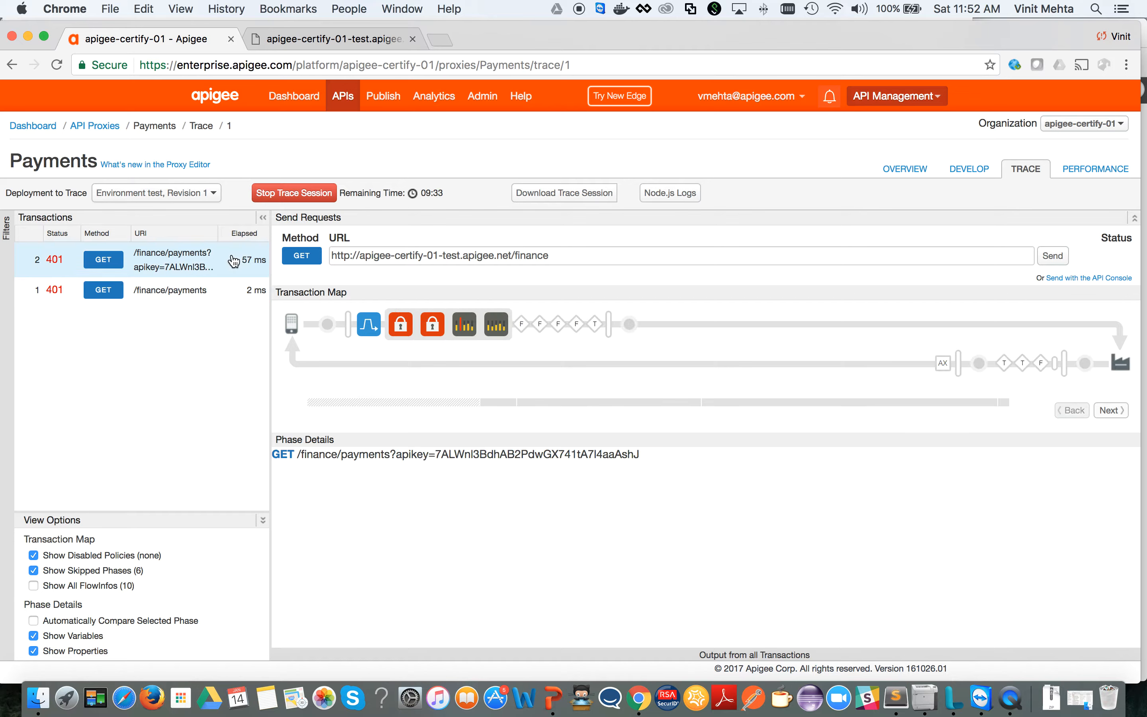
mouse_move(509, 327)
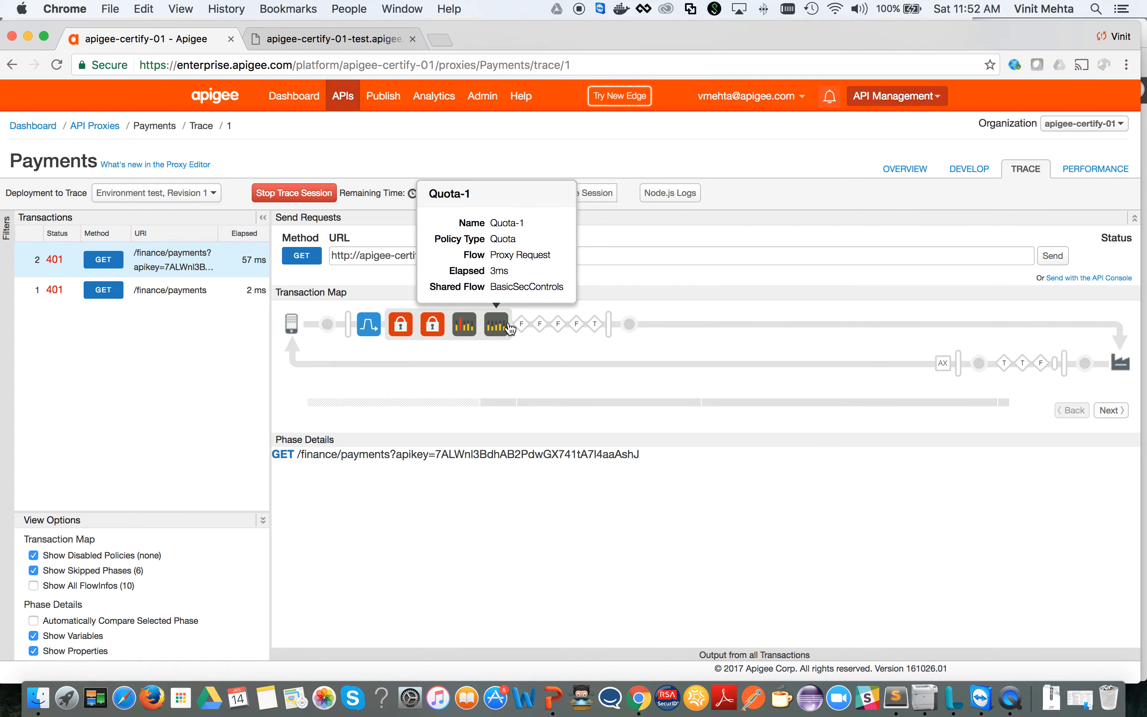
left_click(329, 38)
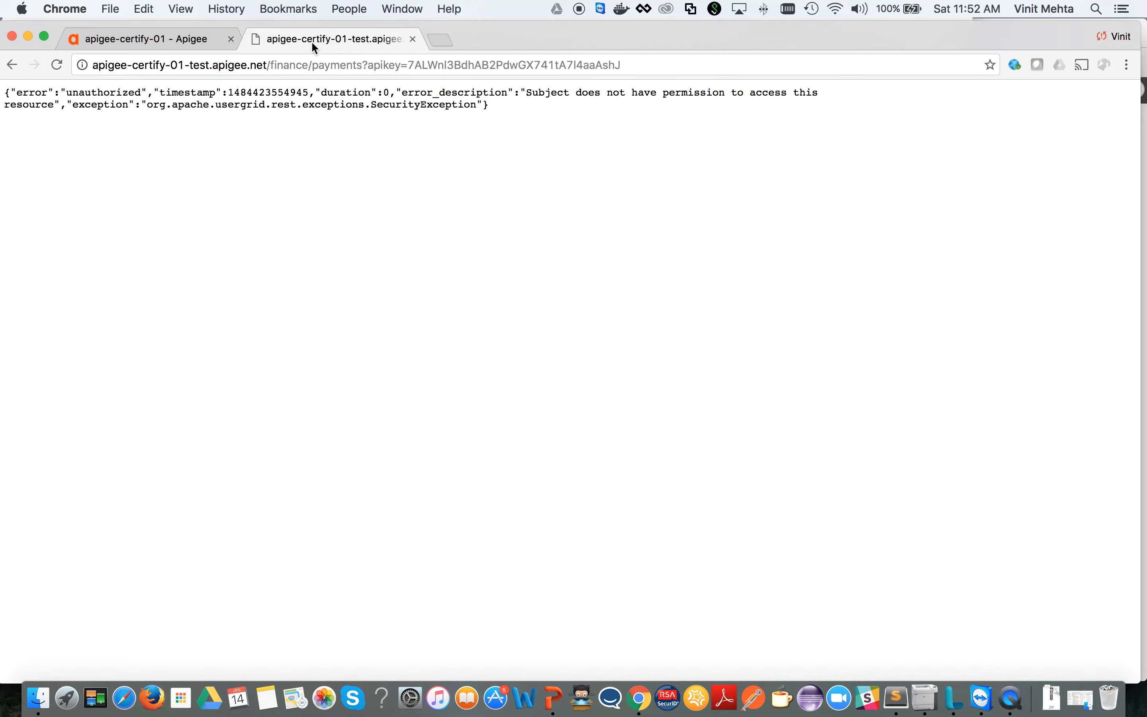
left_click(183, 37)
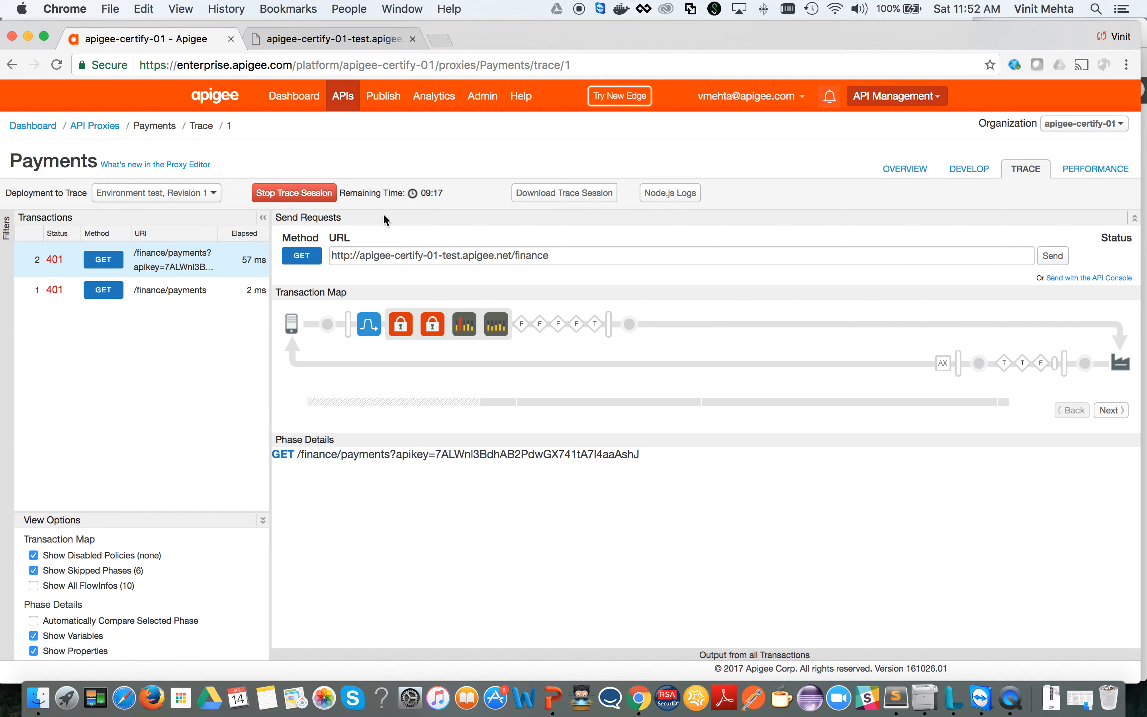
left_click(315, 202)
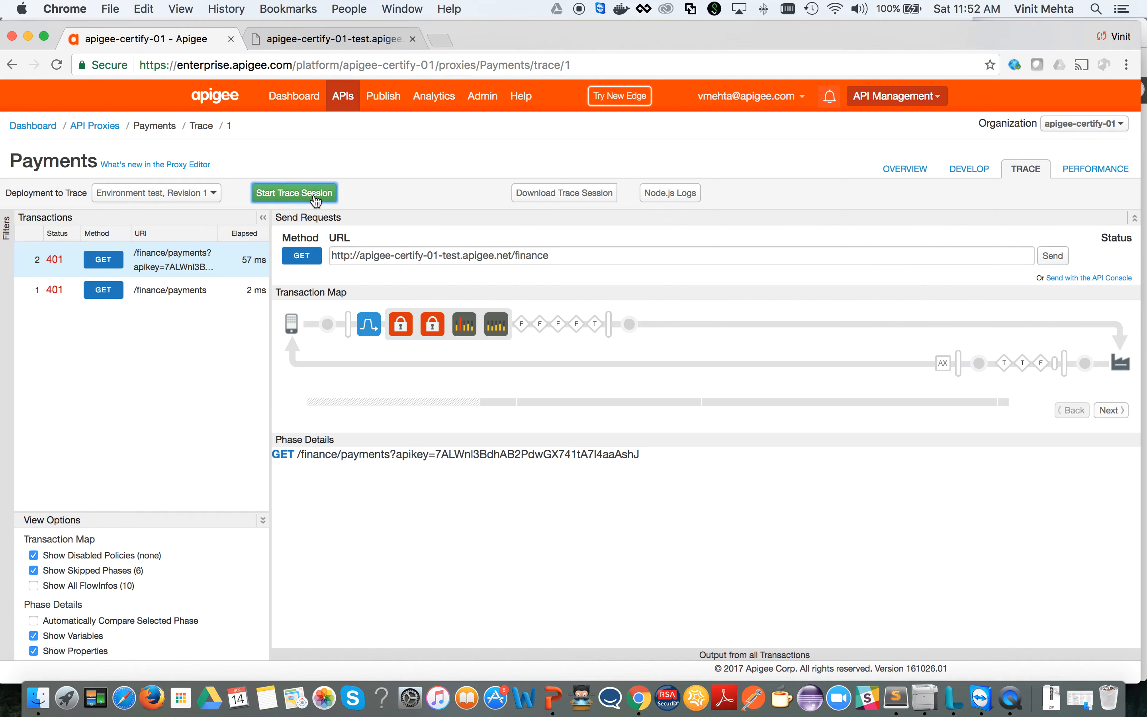
Open the accessFinanceBackend shared flow in the develop editor and examine its policy sequence
left_click(968, 171)
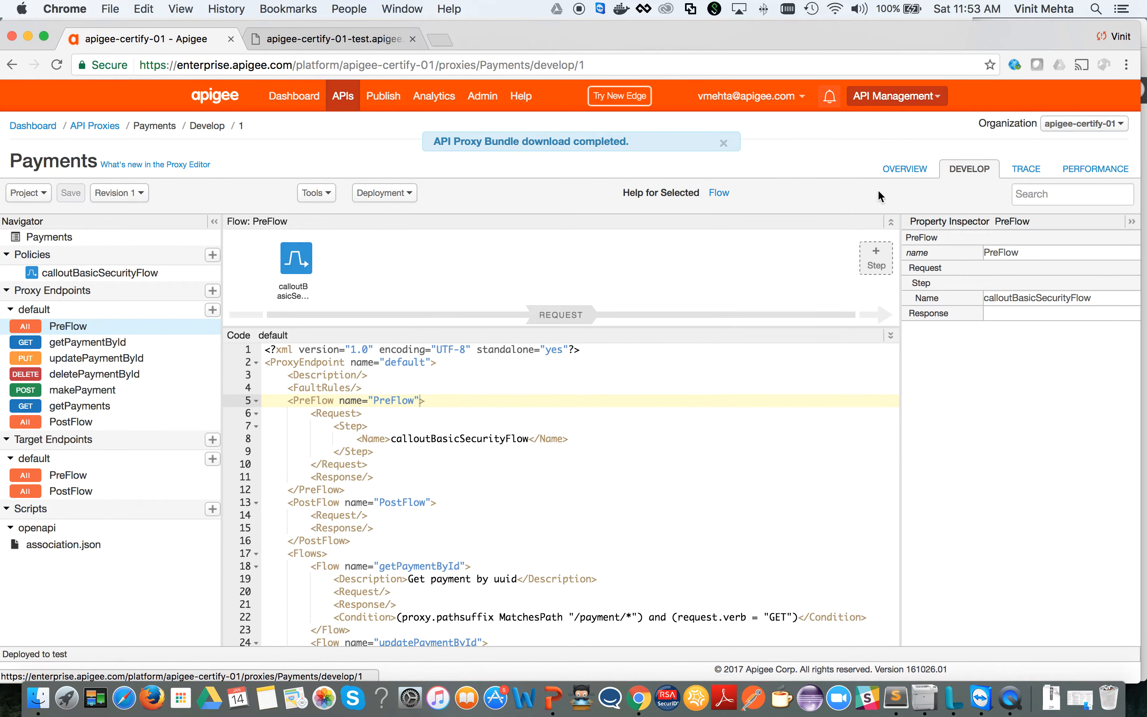
mouse_move(345, 102)
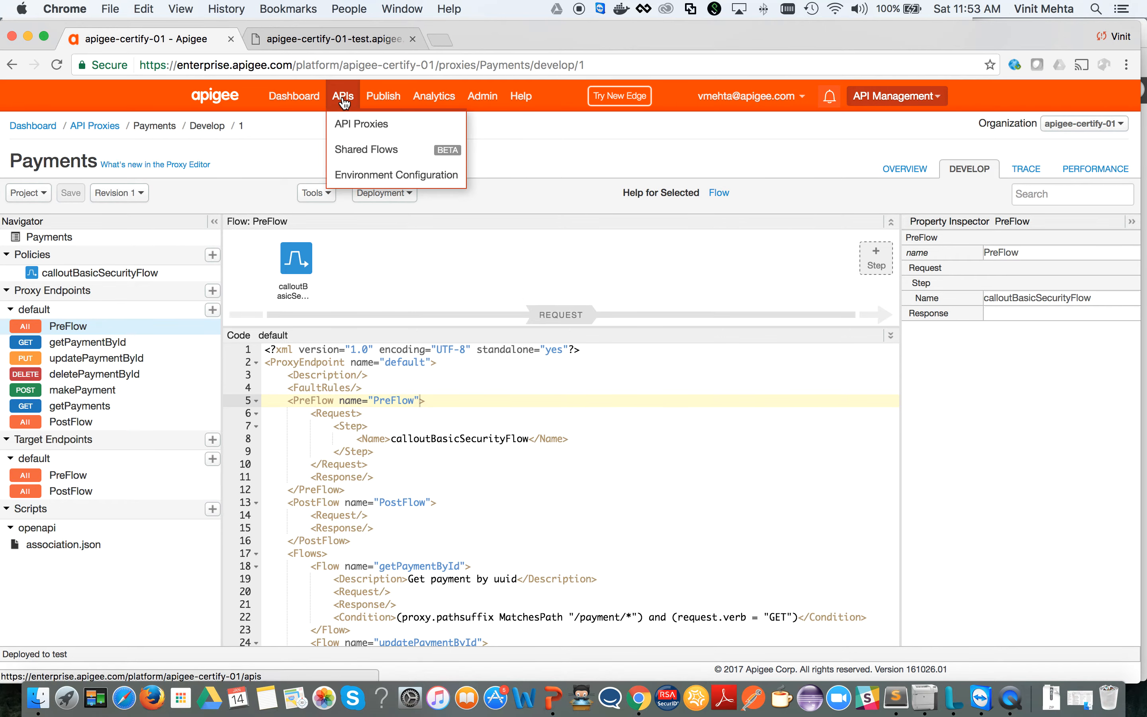
left_click(354, 147)
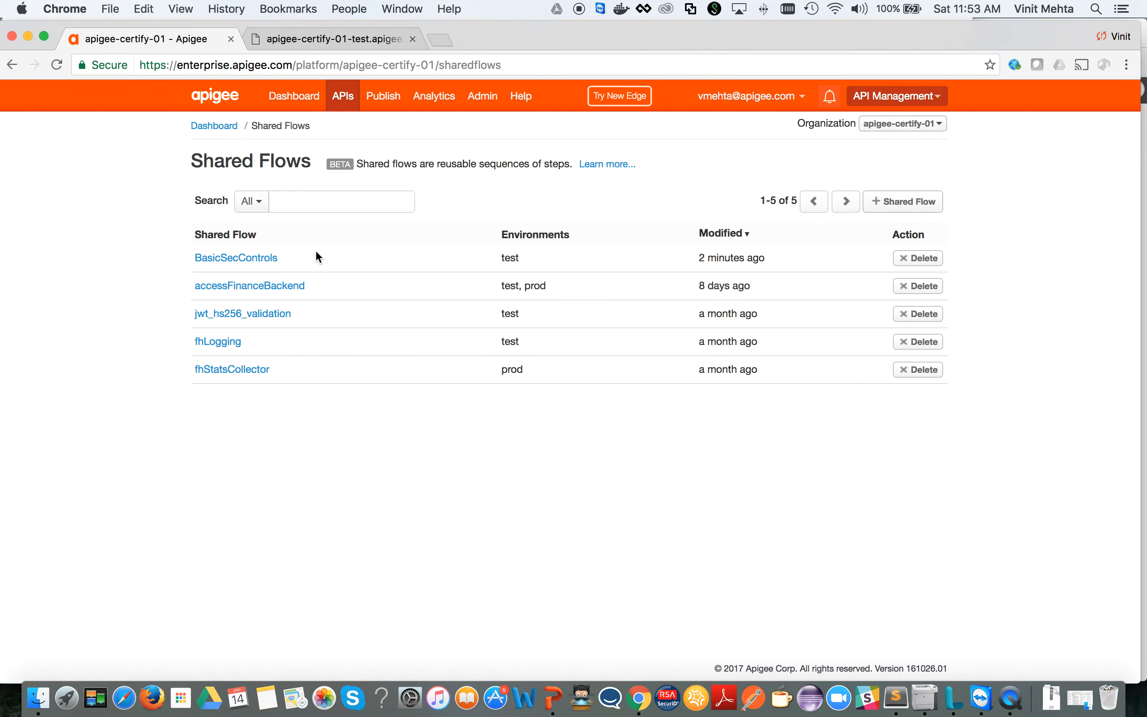
left_click(287, 286)
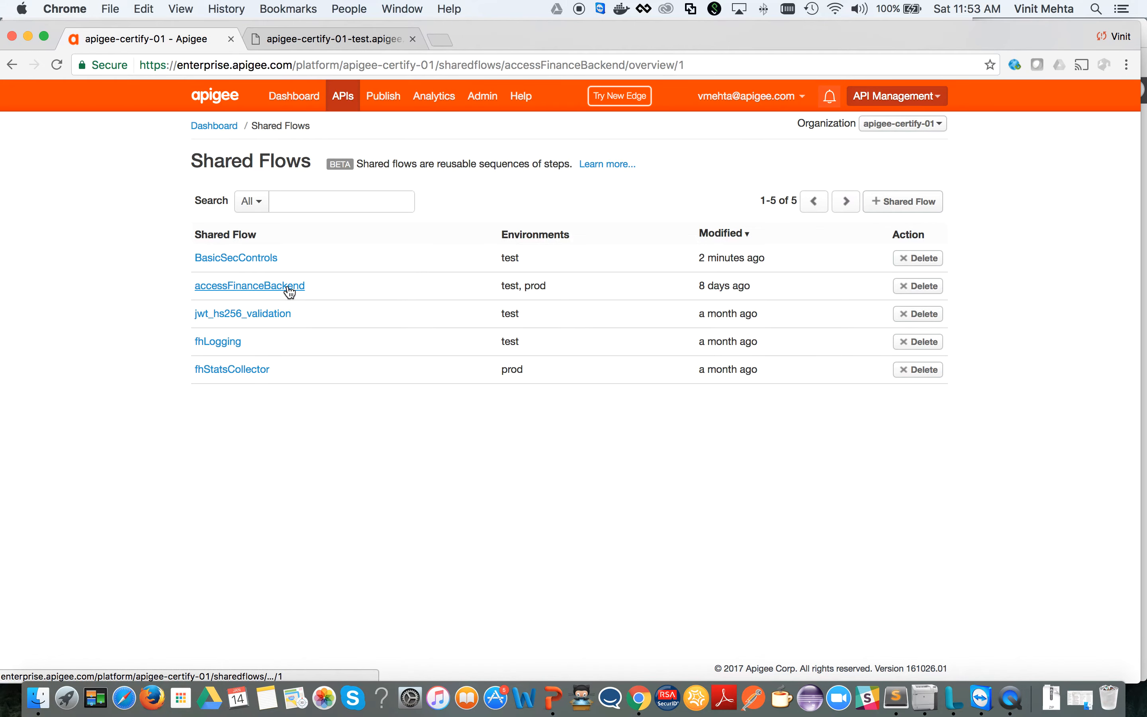
left_click(1118, 172)
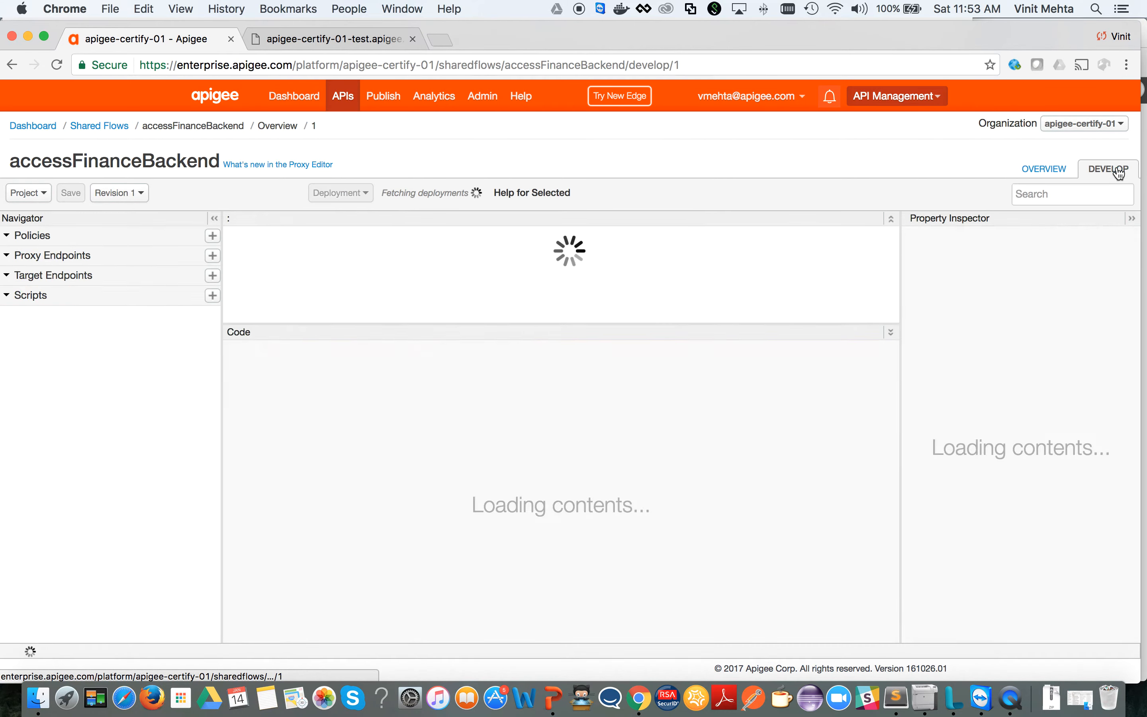
left_click_drag(571, 328, 583, 403)
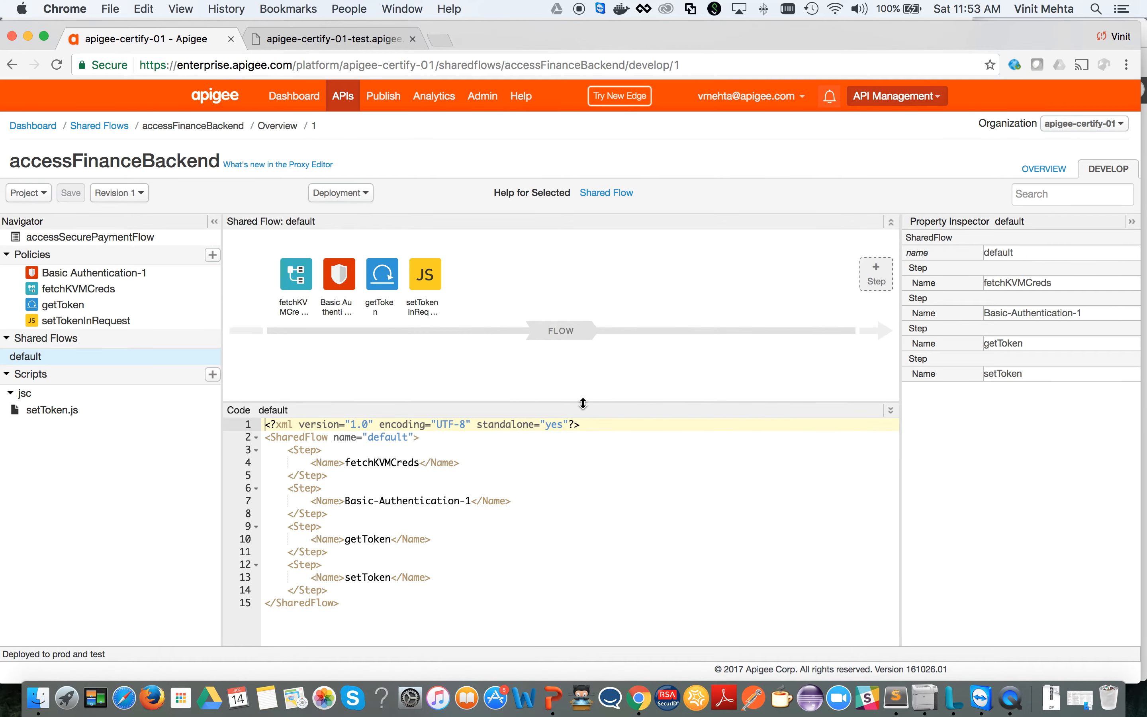
mouse_move(321, 307)
Go back to the API proxies list and reopen the Payments proxy in the develop editor
mouse_move(342, 97)
left_click(353, 124)
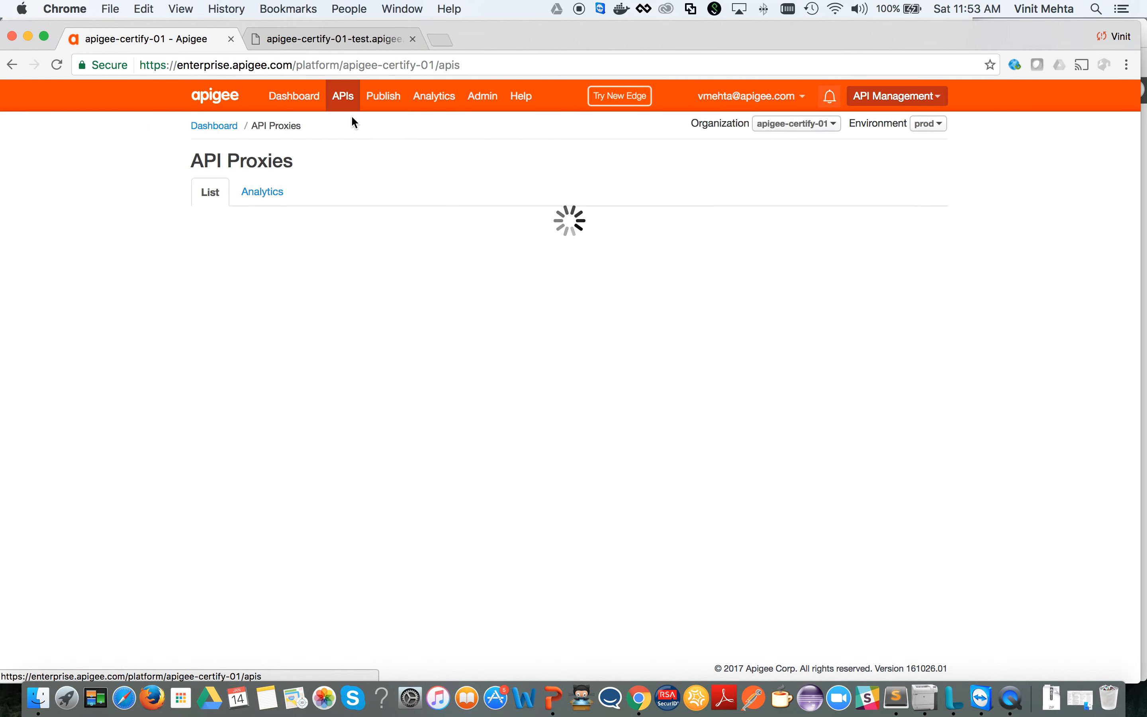
left_click(222, 302)
left_click(972, 170)
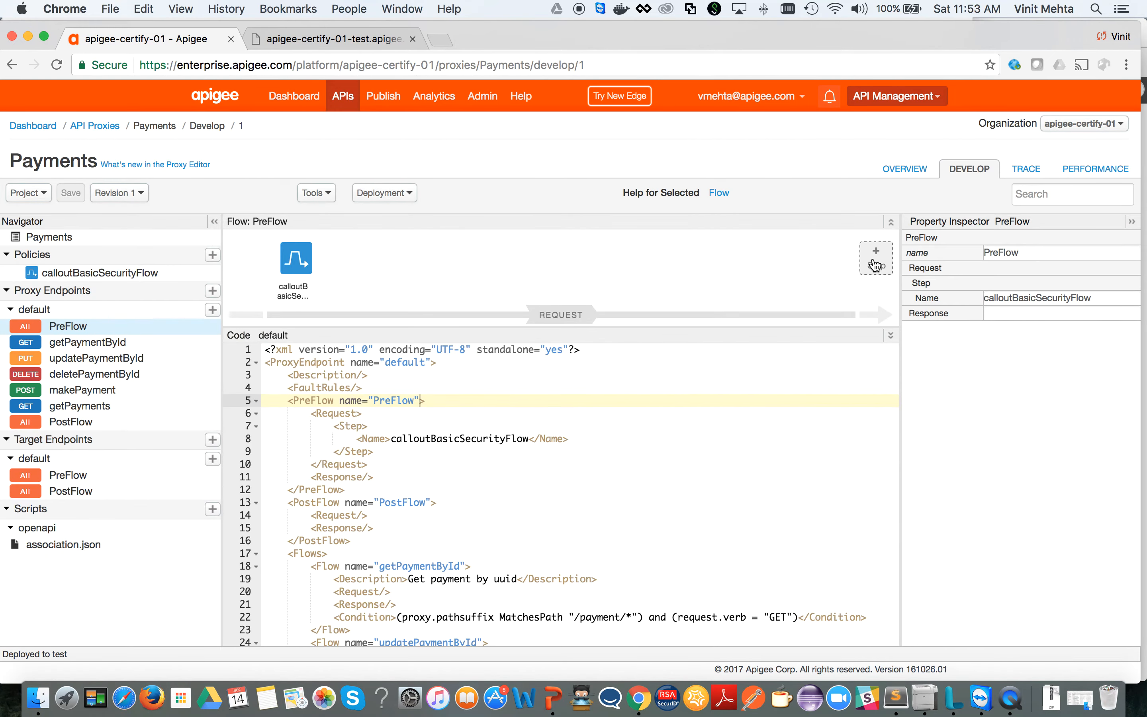
Set up a new Flow Callout policy for the PreFlow request, with CalloutFinanceBackend as both display name and name
left_click(876, 259)
scroll(401, 327, "down", 10)
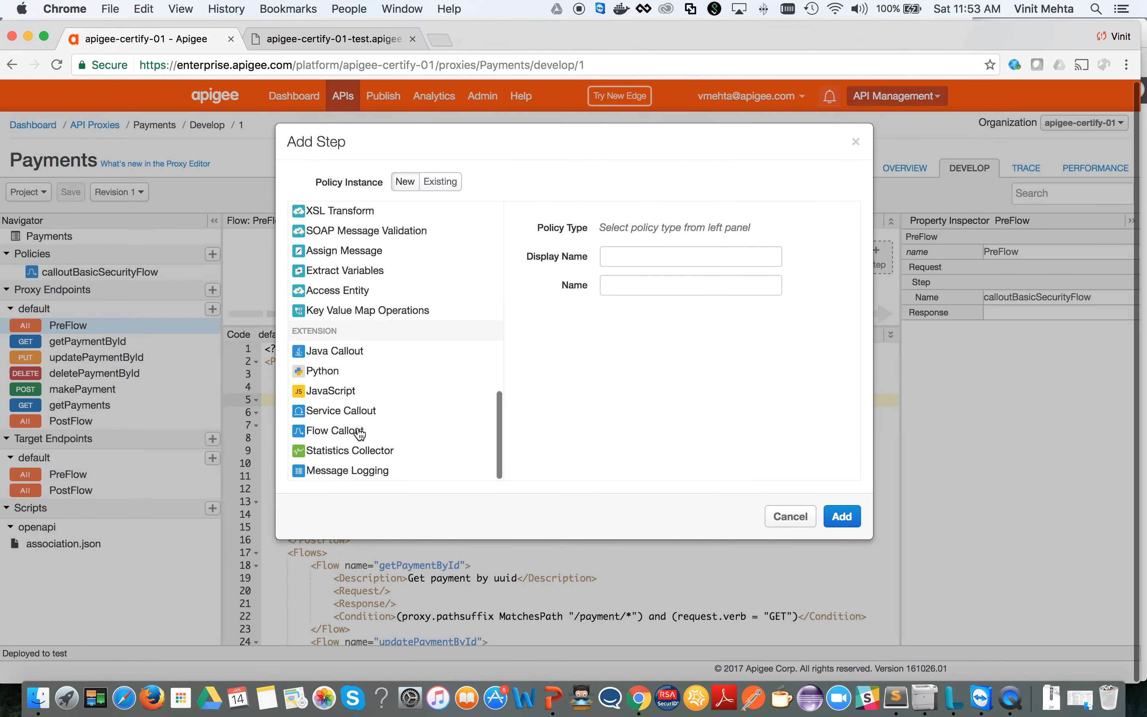
left_click(353, 434)
triple_click(674, 258)
type("Callout")
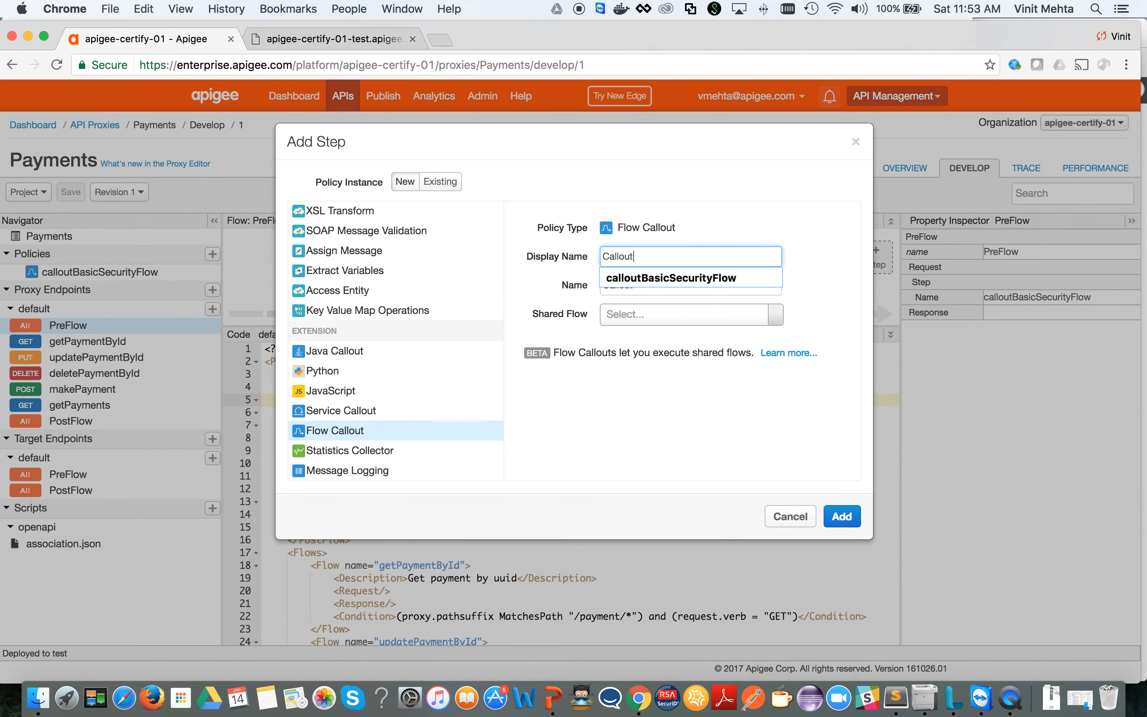
type("FinanceBackend")
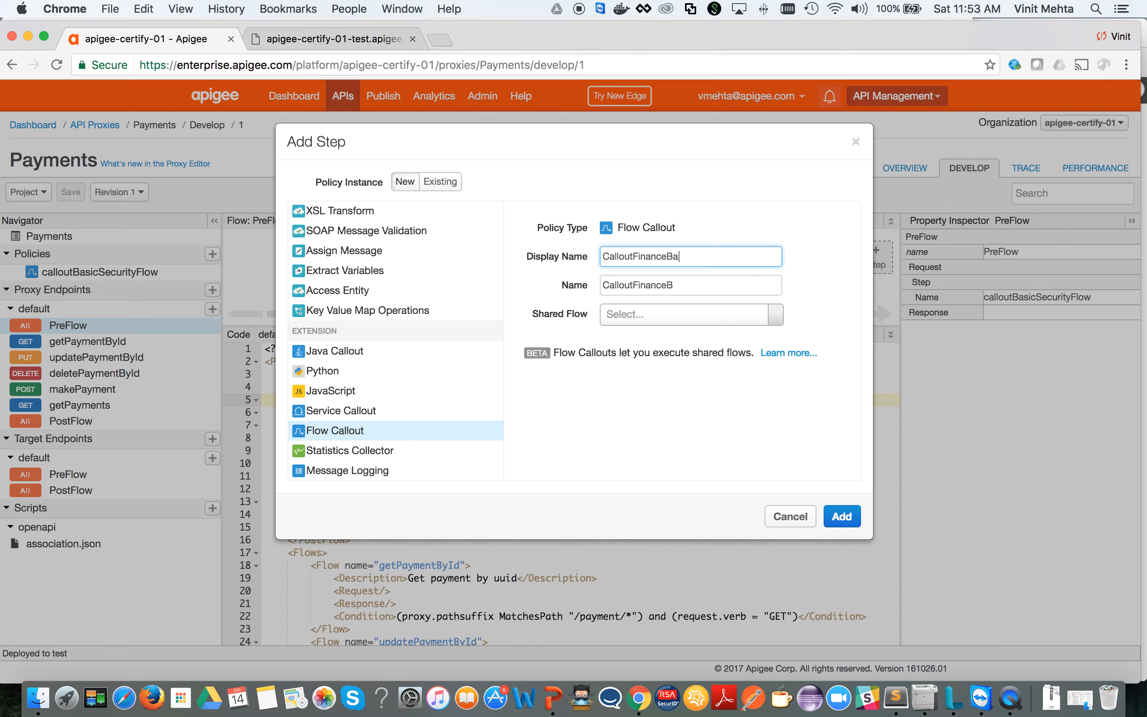
Add the callout to the PreFlow request with accessFinanceBackend as its shared flow and save the proxy
left_click(709, 315)
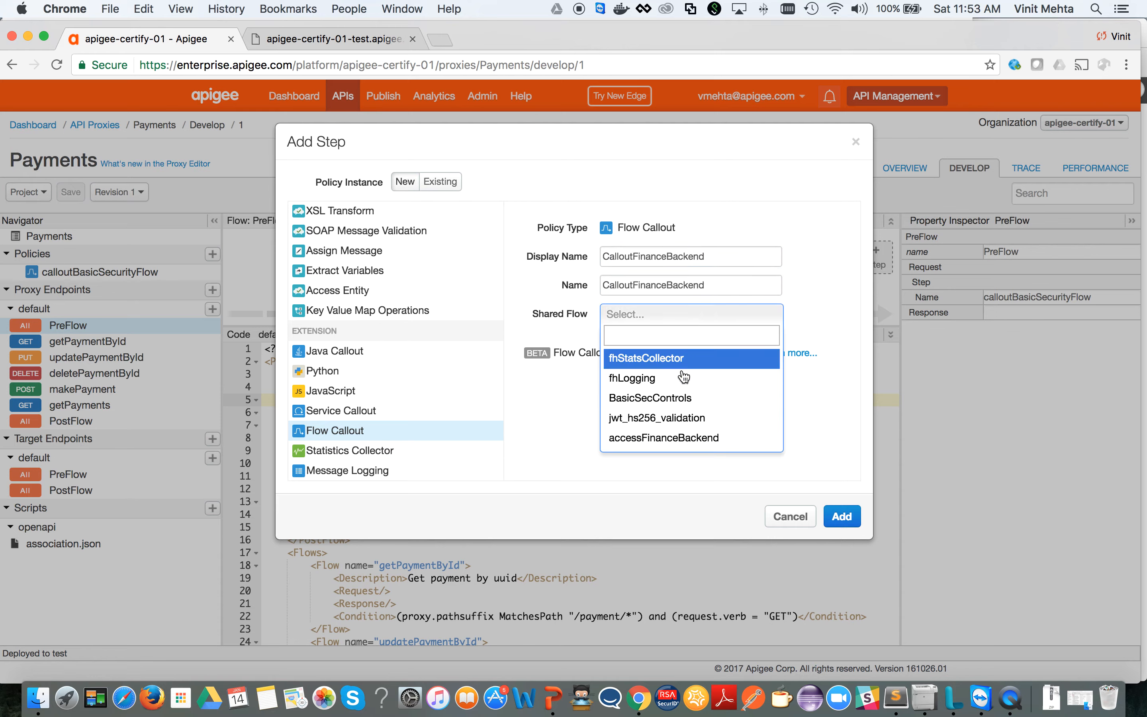
left_click(693, 437)
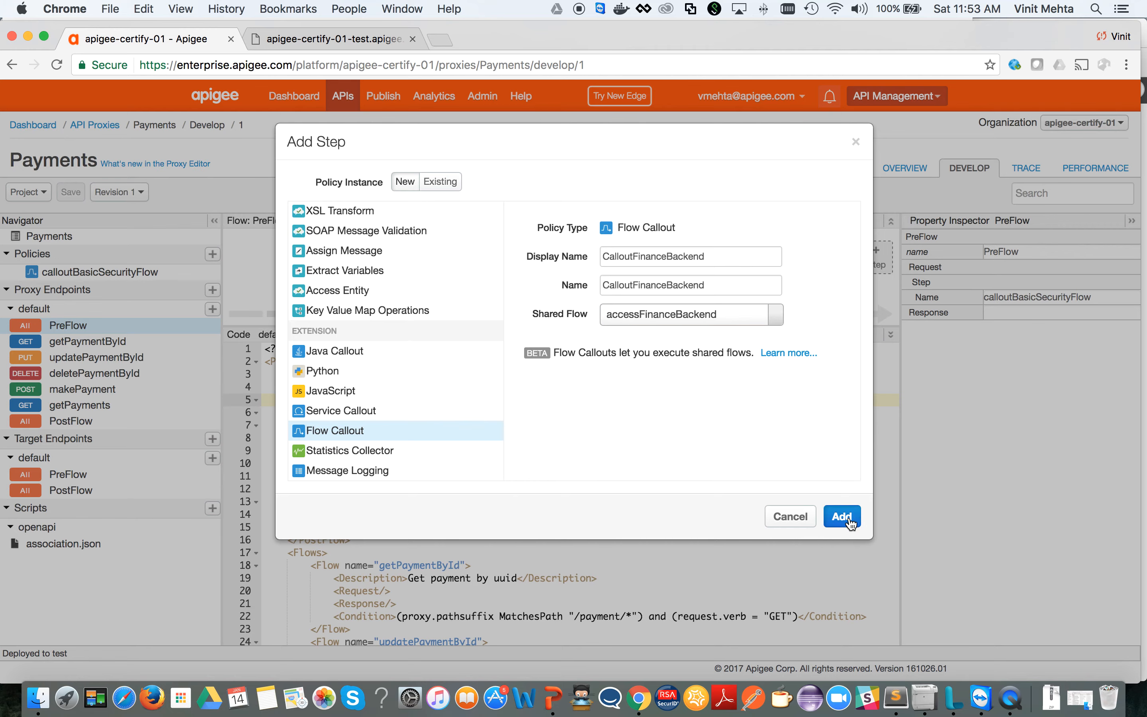
left_click(848, 519)
left_click(75, 191)
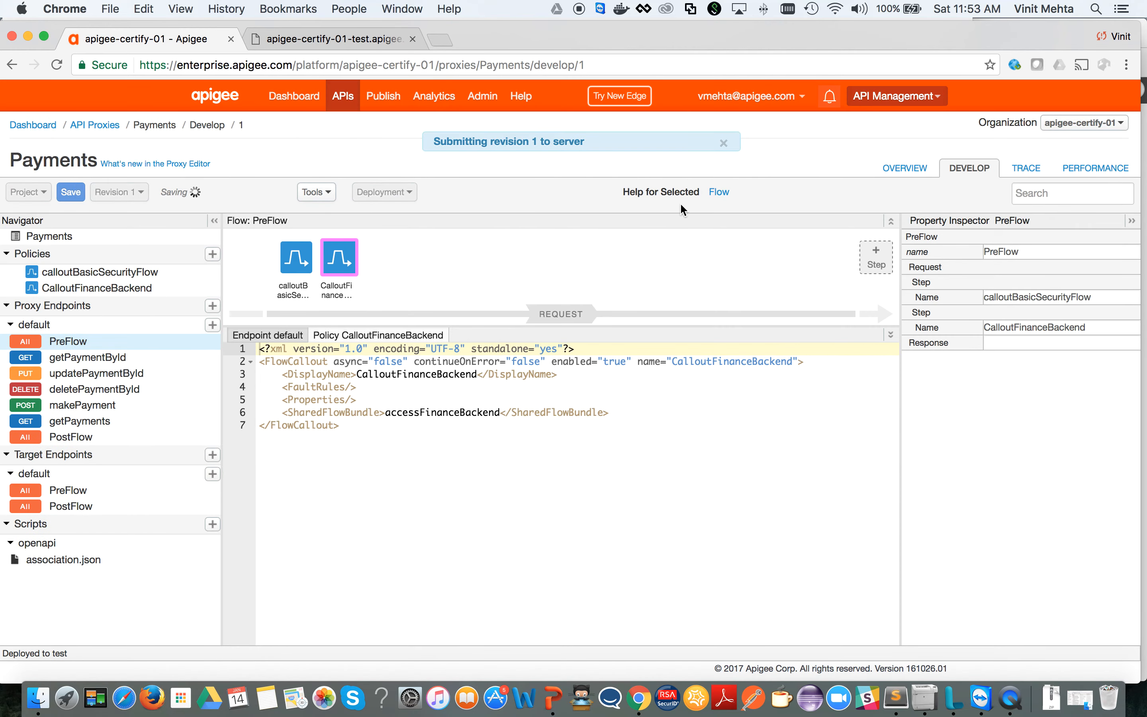
Start a new trace session and resend the keyed /finance/payments request to view its transaction
left_click(1025, 168)
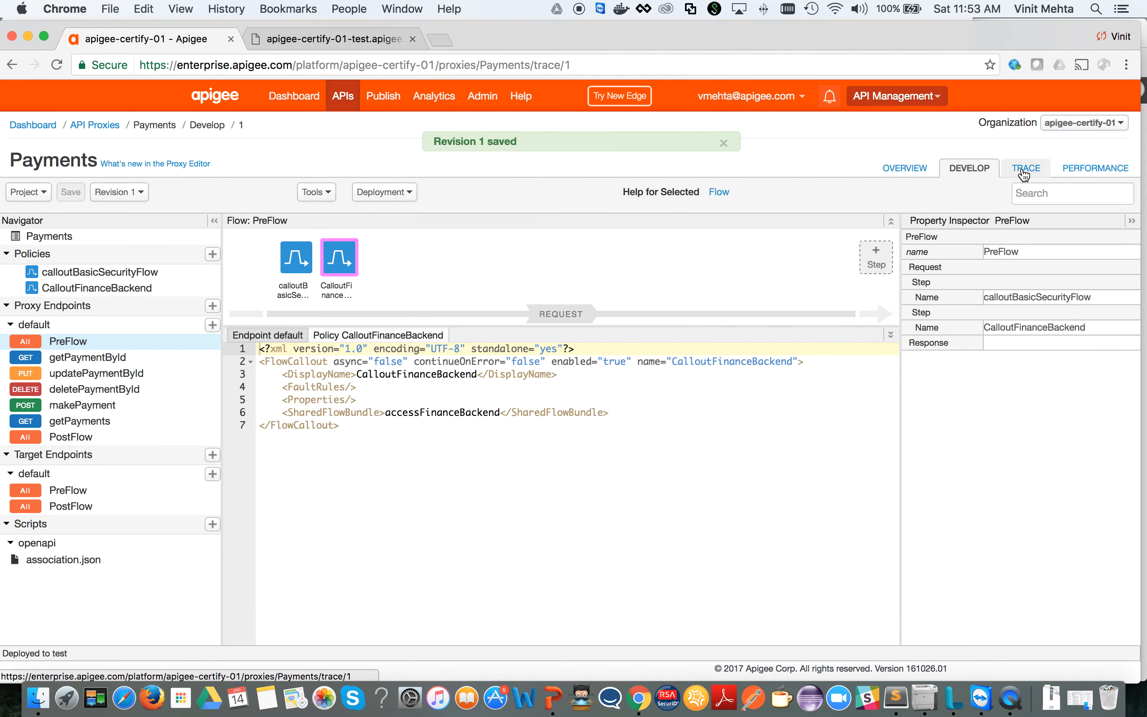
left_click(278, 198)
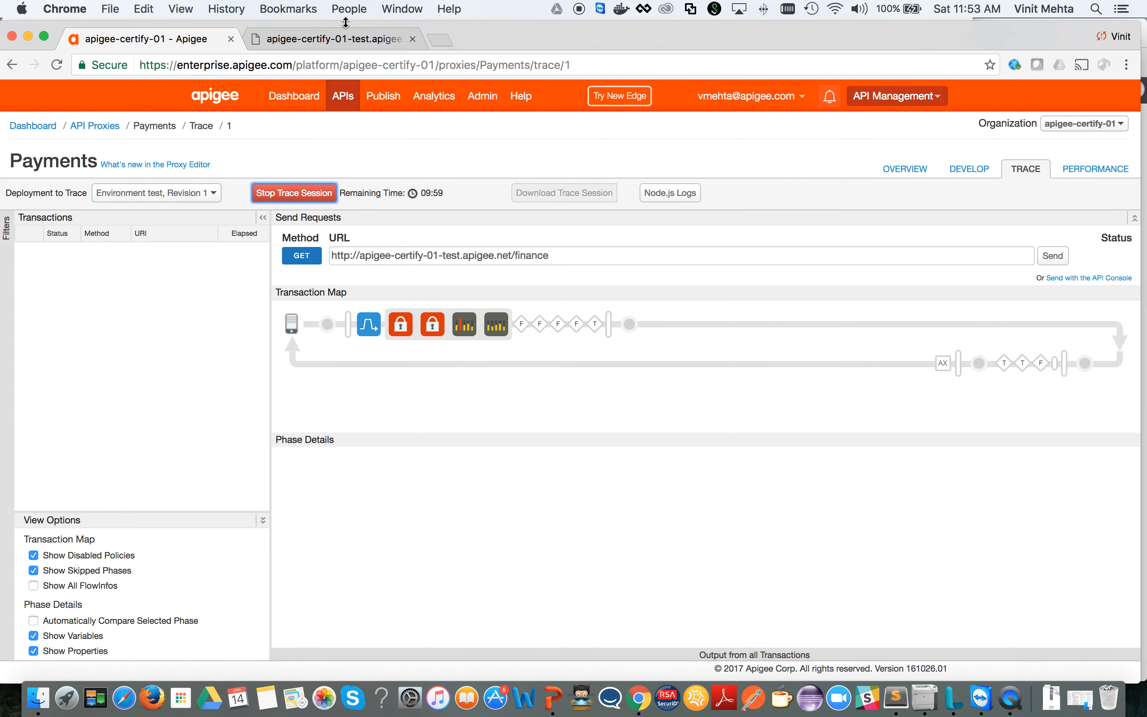
left_click(335, 38)
left_click(58, 65)
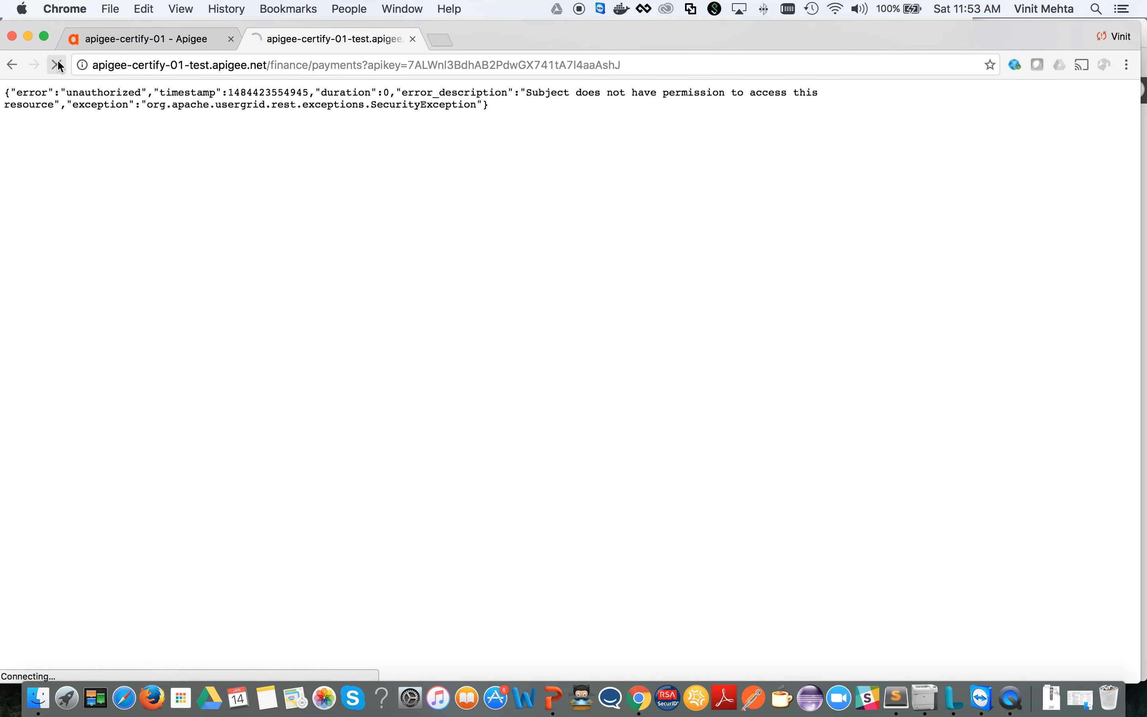
left_click(152, 42)
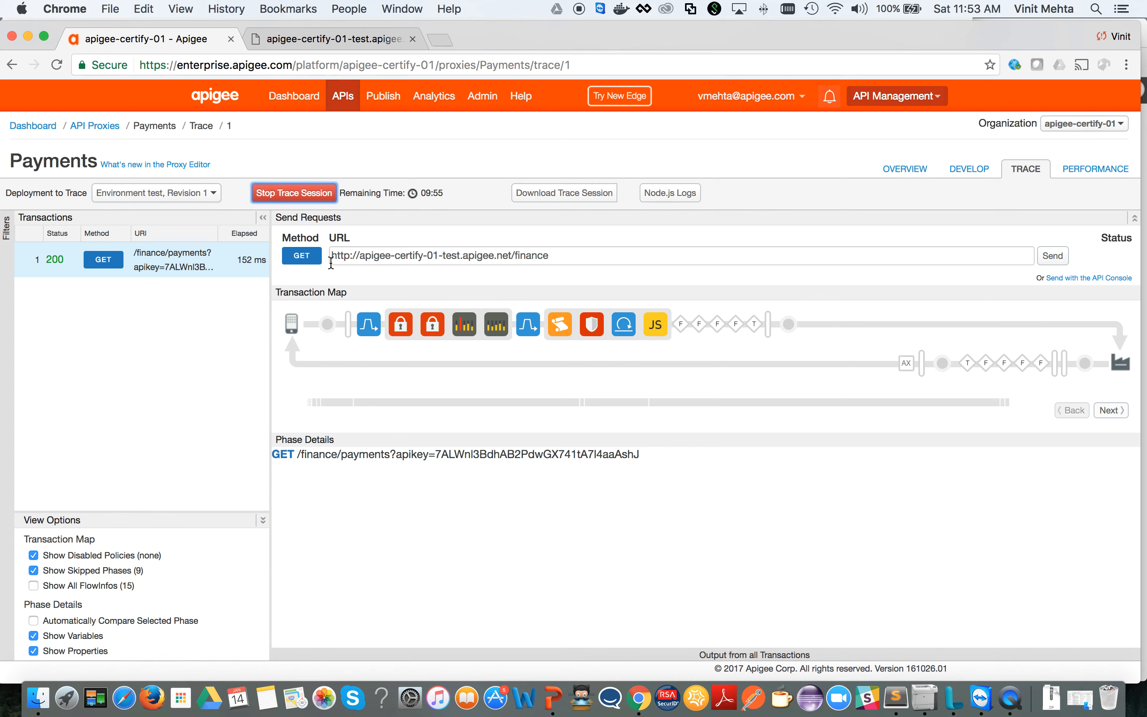